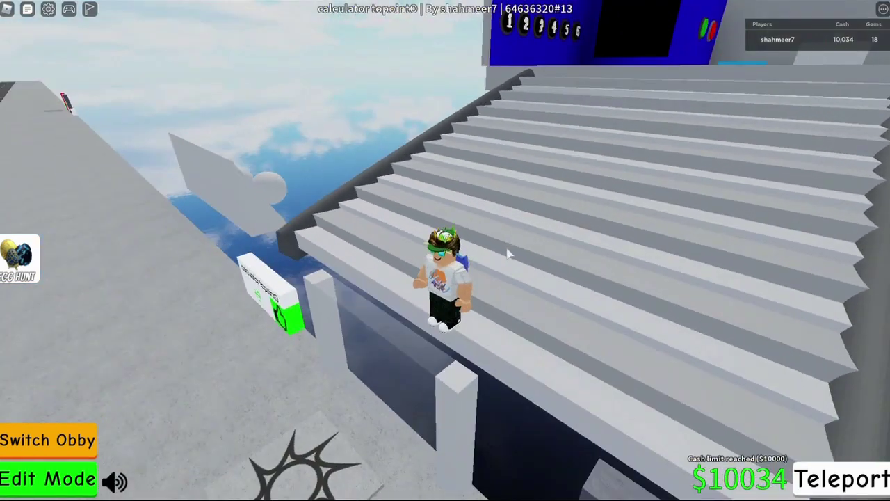
Walk the avatar up the stairs toward the blue calculator platform, swinging the view around to follow.
scroll(508, 255, down, 5)
drag(485, 296, 472, 271)
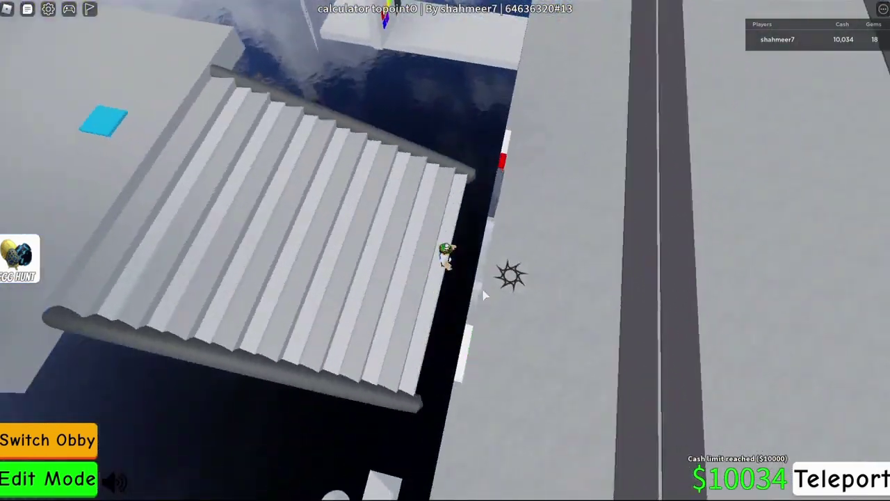
scroll(485, 295, up, 5)
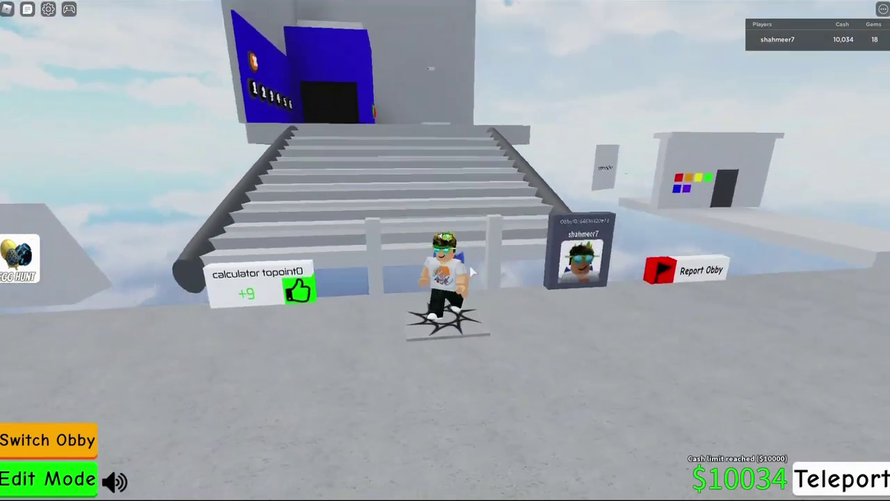
key(w)
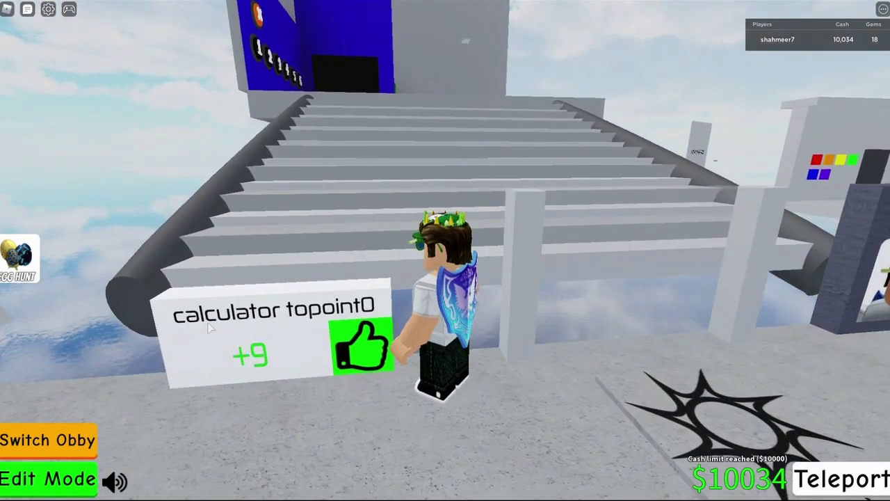
drag(365, 321, 384, 328)
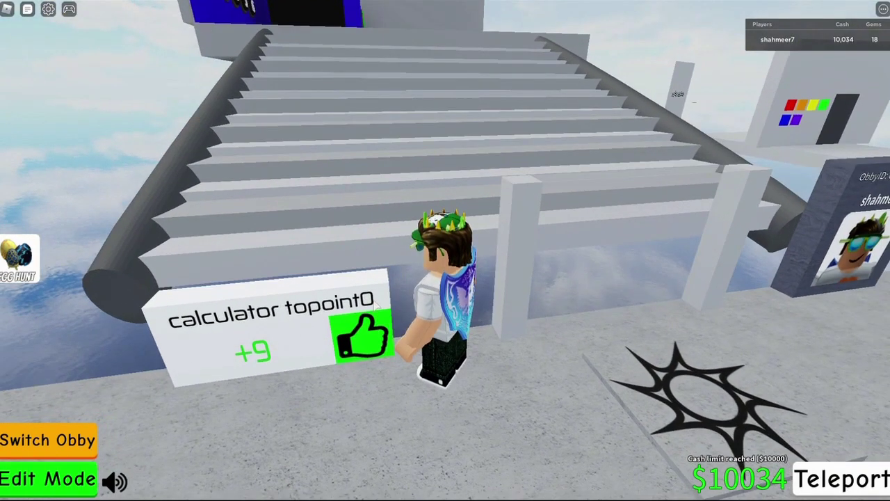
drag(334, 341, 481, 335)
key(w)
drag(364, 246, 545, 270)
Select the jump pad in front of the calculator and delete it.
key(w)
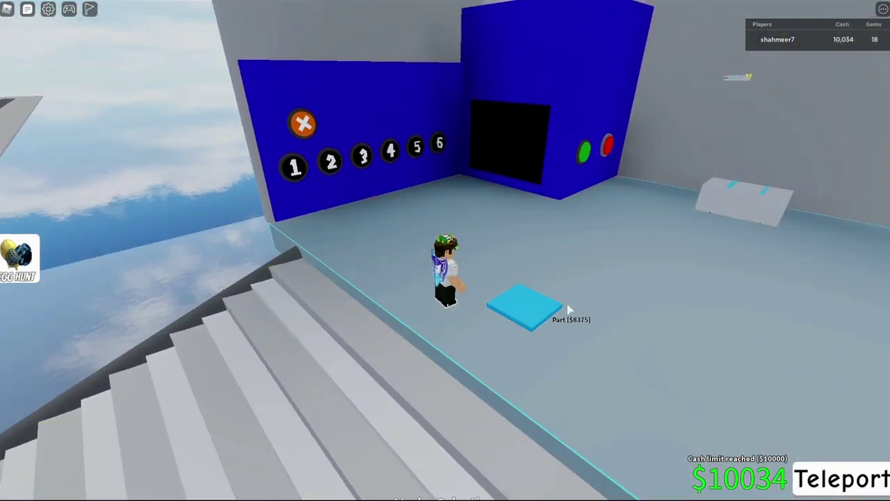
click(556, 307)
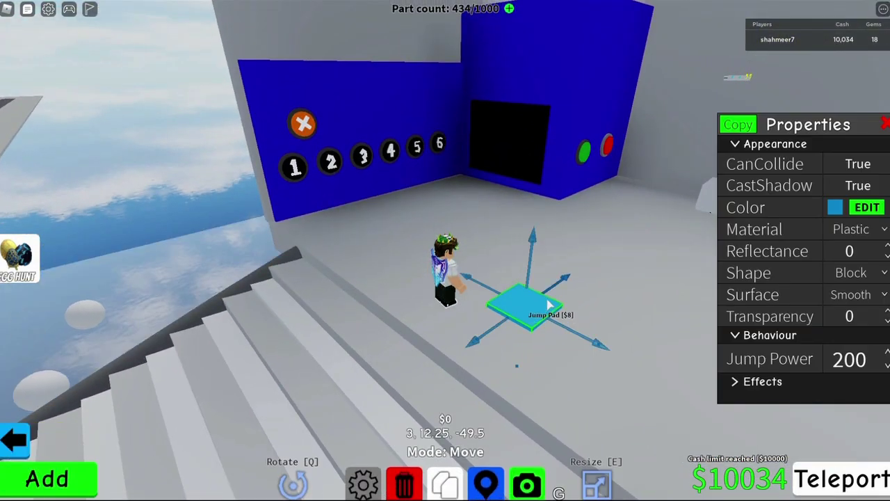
key(Delete)
Walk back up the stairs into the machine room and return to play mode.
scroll(471, 258, down, 5)
drag(471, 258, 537, 255)
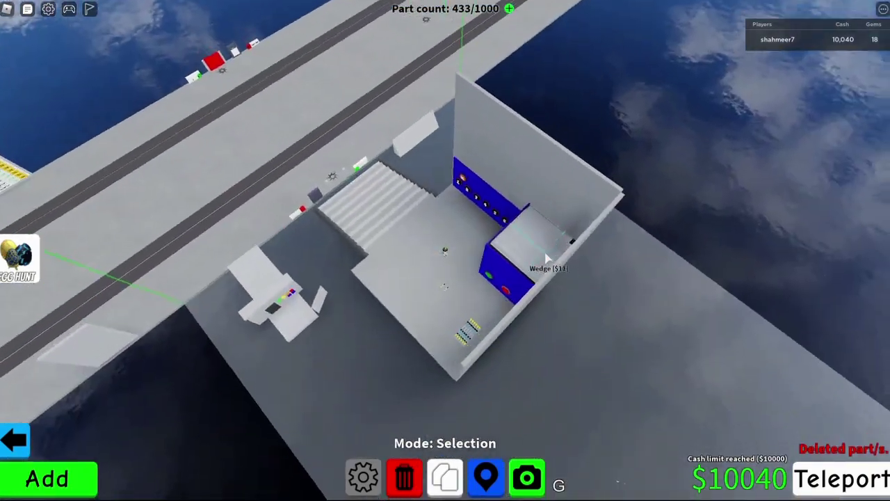
scroll(547, 258, up, 10)
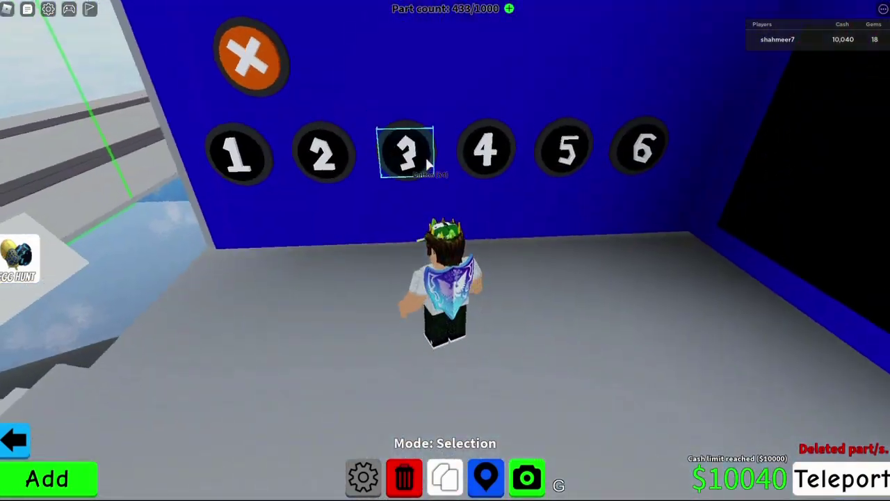
scroll(428, 163, down, 4)
drag(428, 163, 353, 193)
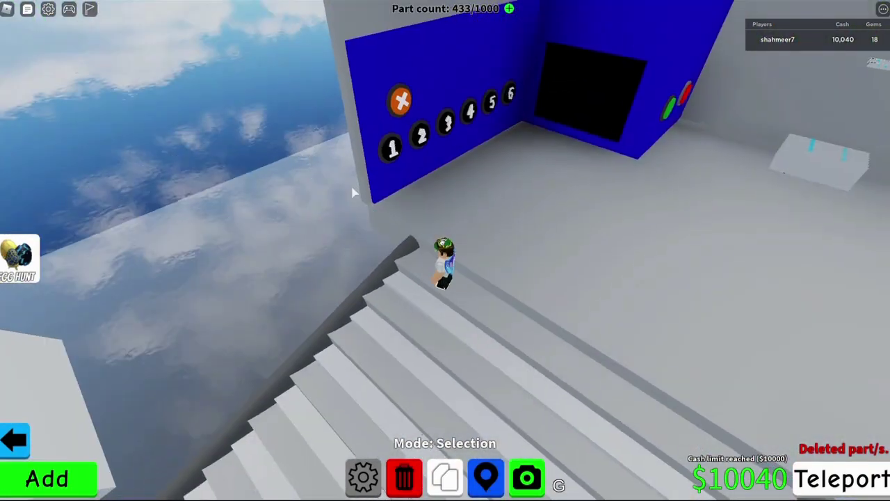
key(w)
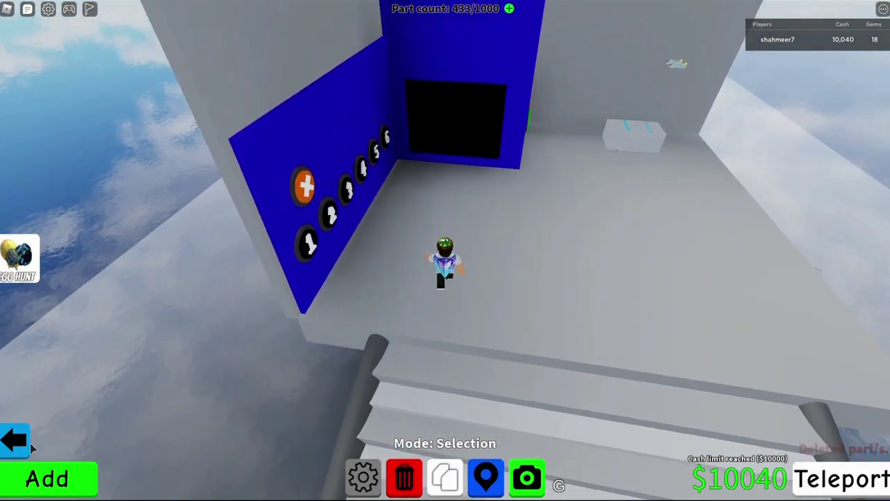
click(15, 439)
Walk along the digit wall to the green button and press it to compute the product.
scroll(403, 202, up, 5)
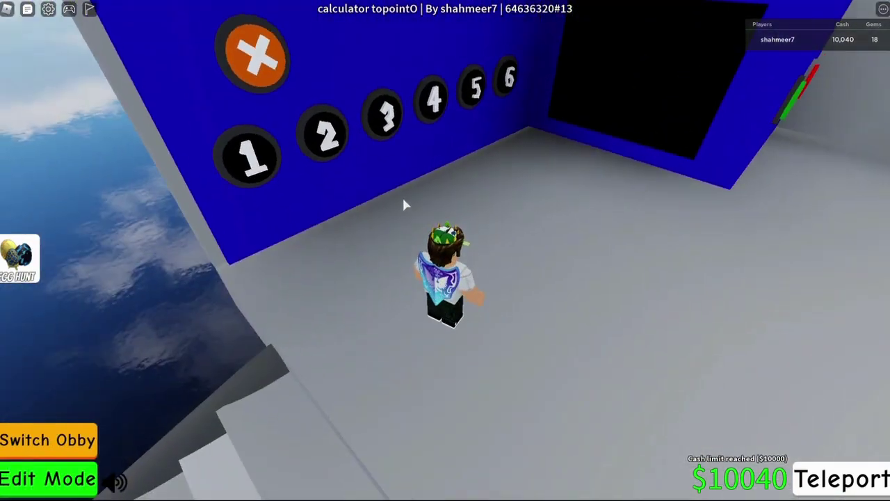
key(w)
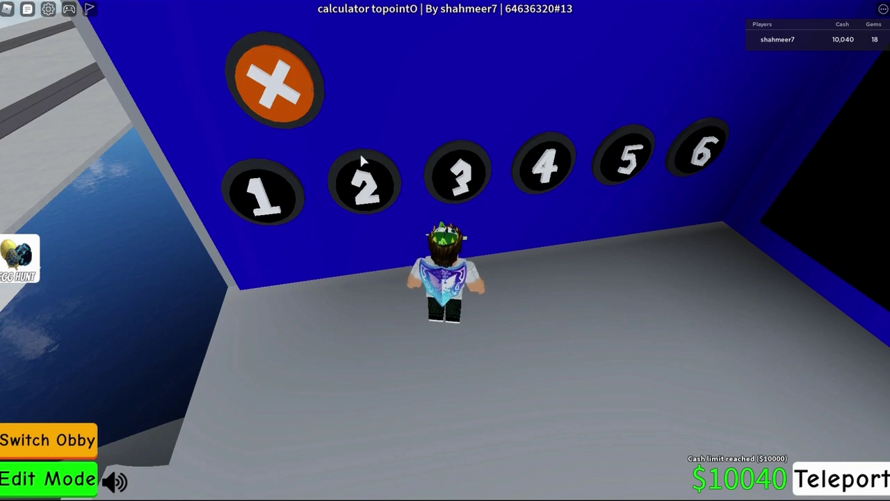
key(d)
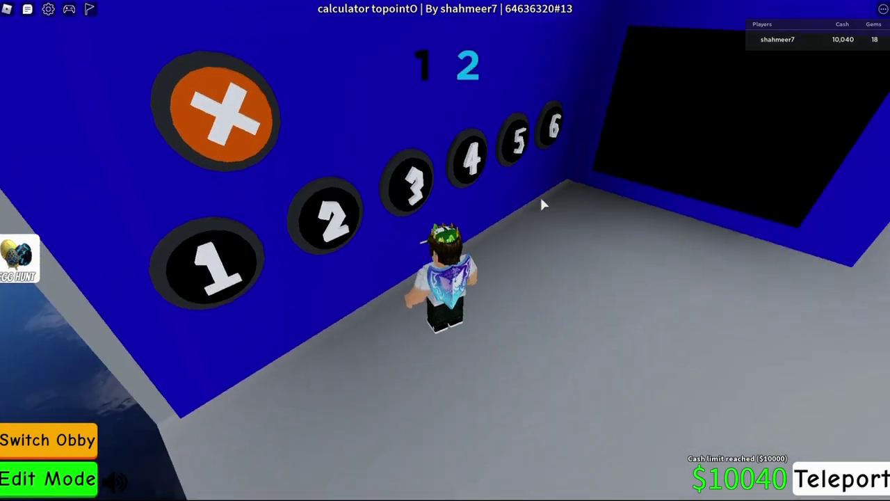
key(w)
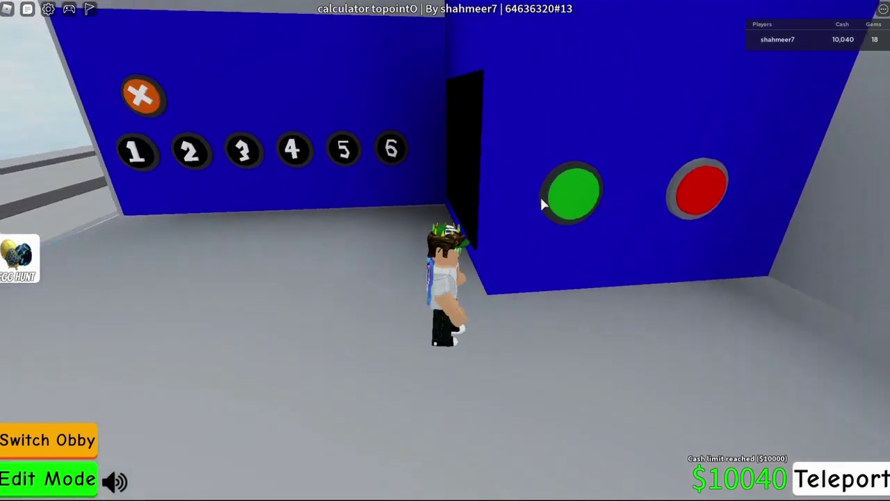
key(Right)
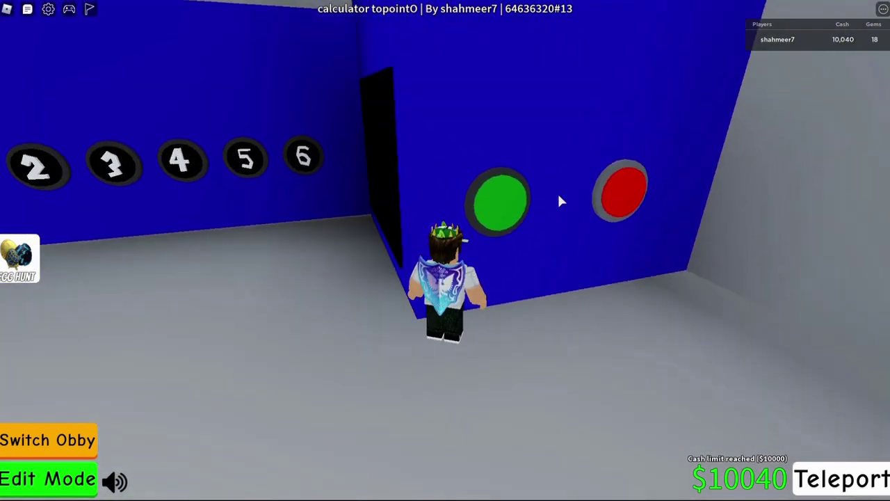
click(499, 206)
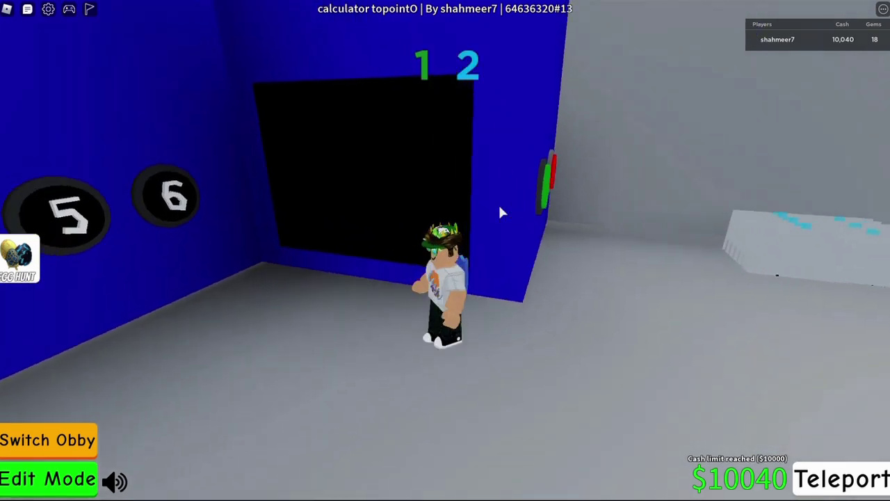
Move back toward the digit wall and pull the view out to see the display reading 6.
key(Left)
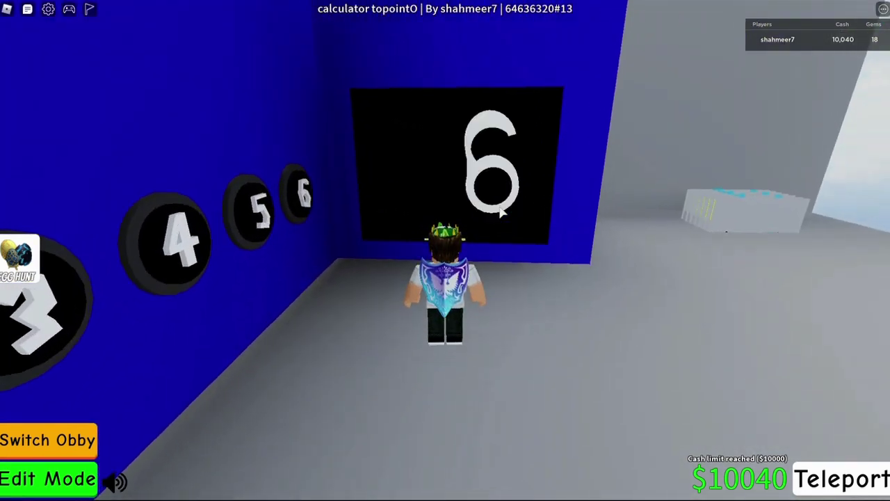
key(a)
scroll(498, 203, down, 10)
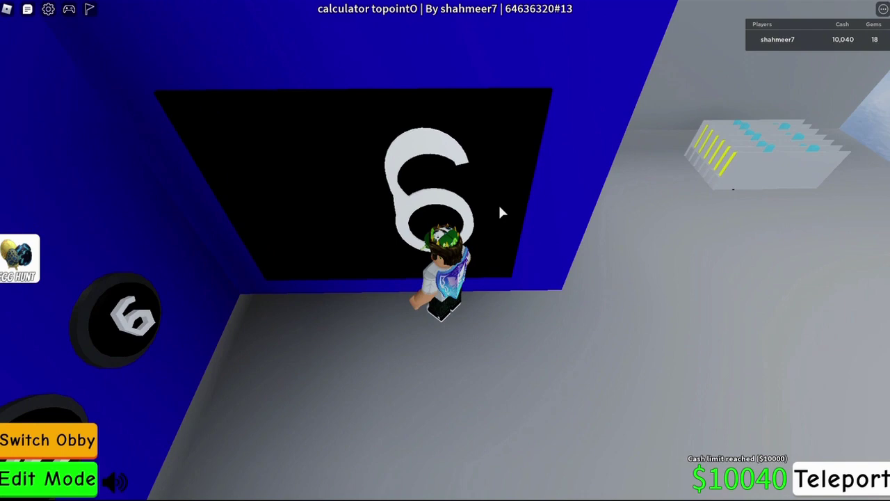
scroll(528, 322, down, 5)
key(Left)
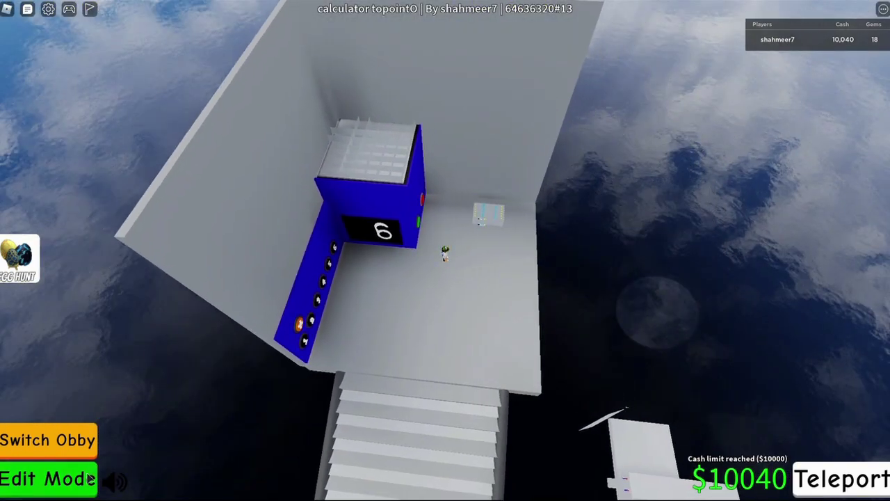
Enter edit mode and move over the stairs using Teleport and the free camera.
click(90, 479)
click(526, 477)
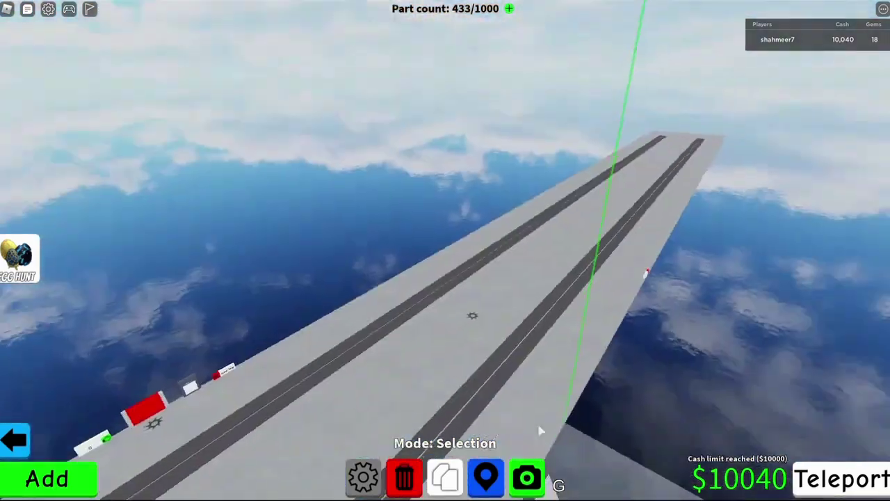
key(t)
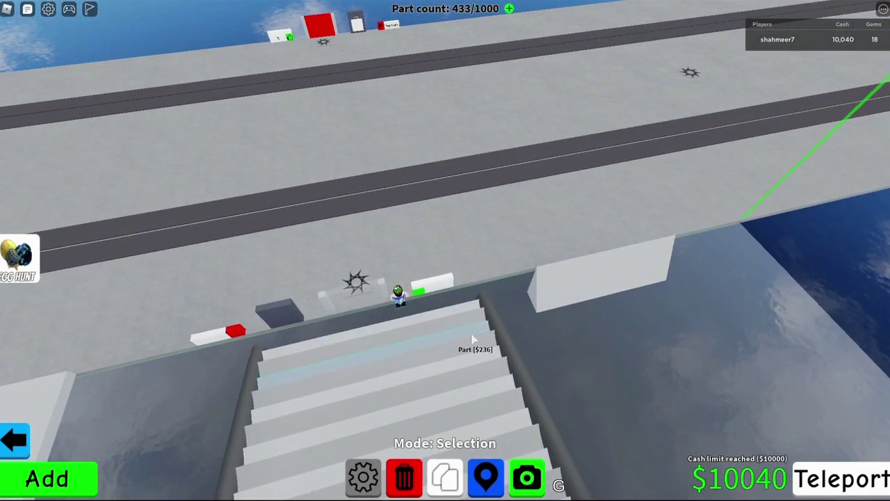
scroll(477, 338, up, 4)
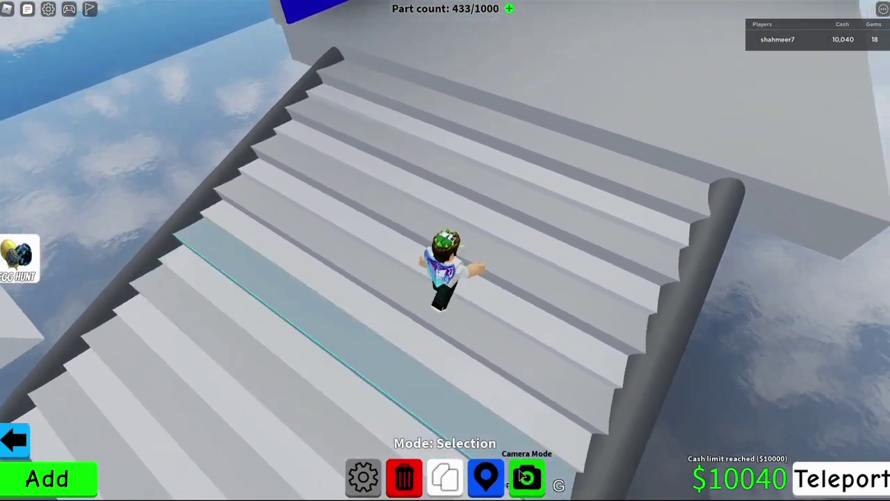
click(526, 478)
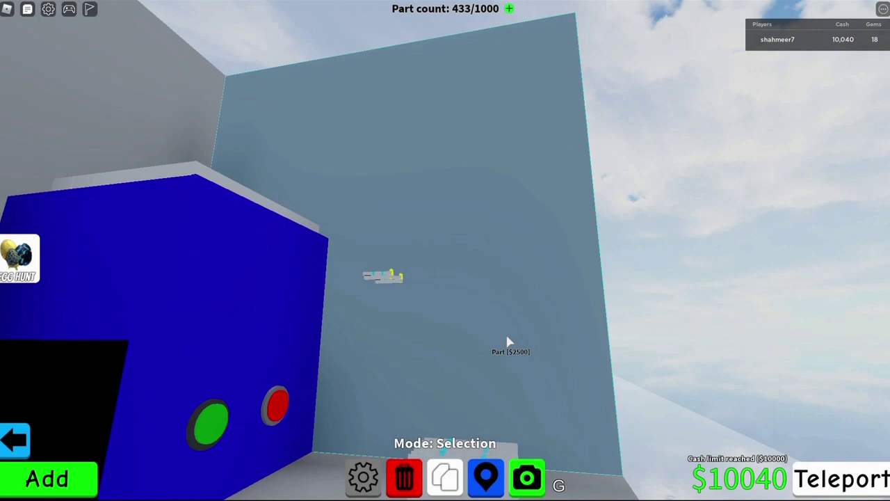
scroll(501, 332, up, 5)
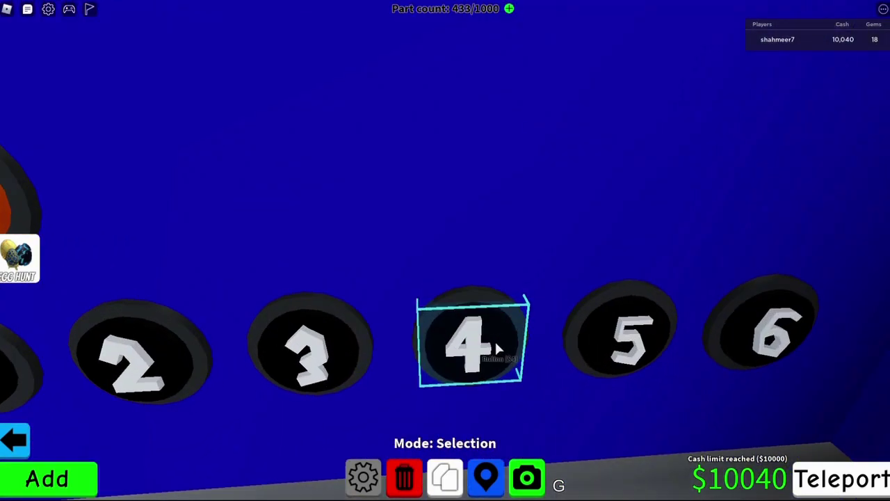
Select the digit 4 button to inspect its properties, then clear the selection.
click(500, 332)
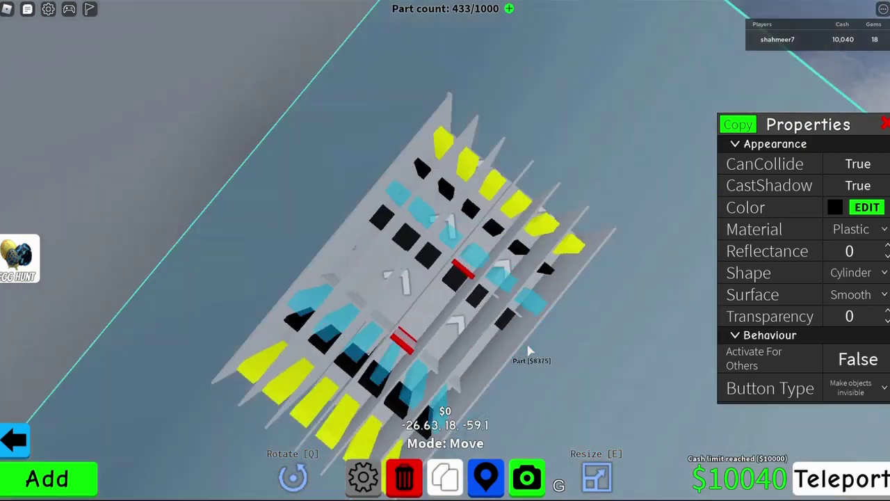
scroll(429, 302, up, 5)
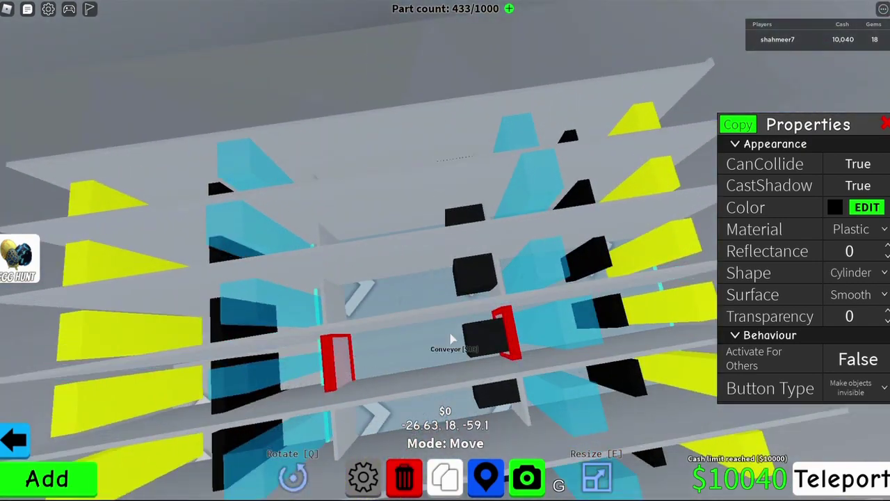
scroll(600, 243, down, 5)
click(686, 193)
scroll(761, 205, down, 3)
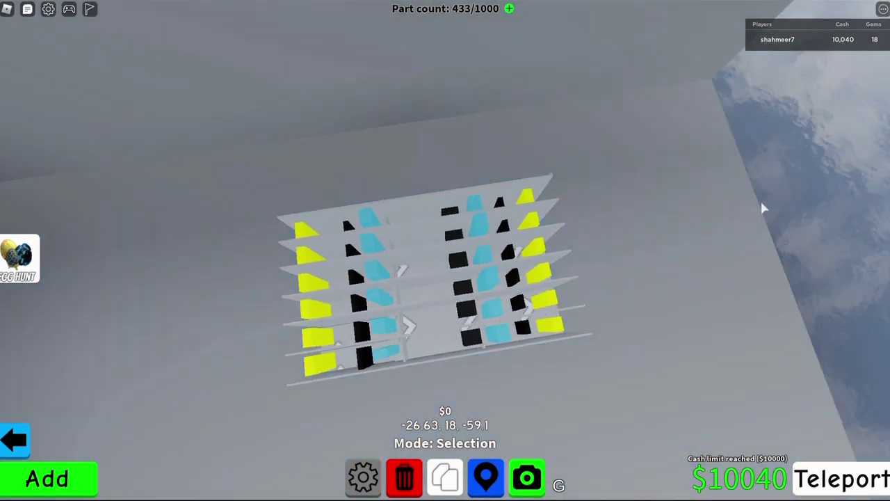
scroll(502, 306, up, 8)
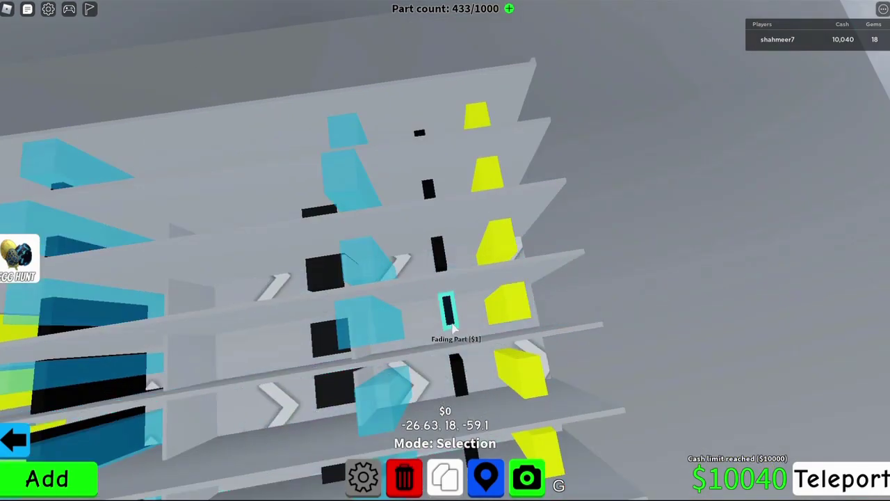
Select the large translucent wall part and pan along the conveyor to inspect it.
click(453, 321)
scroll(385, 320, up, 5)
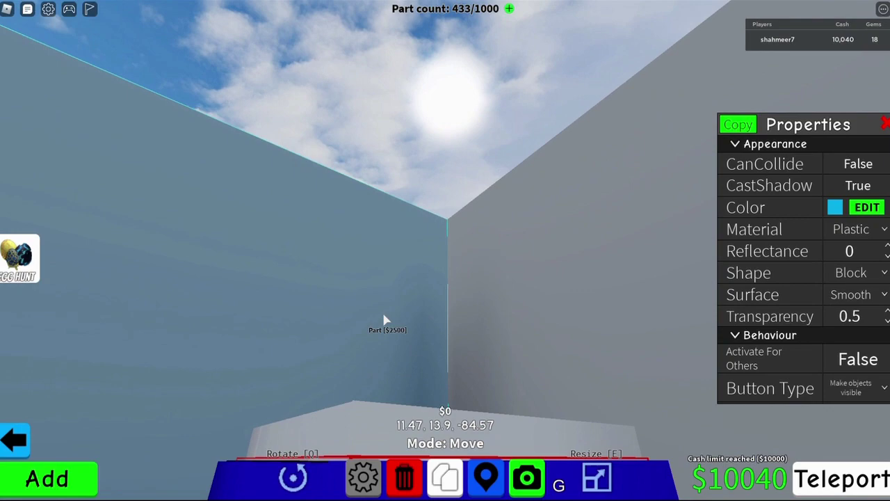
scroll(384, 320, down, 10)
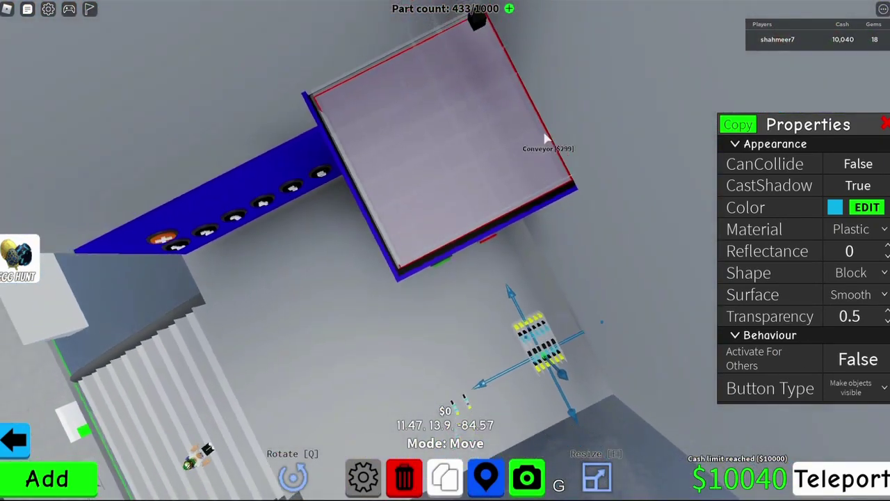
scroll(544, 137, down, 3)
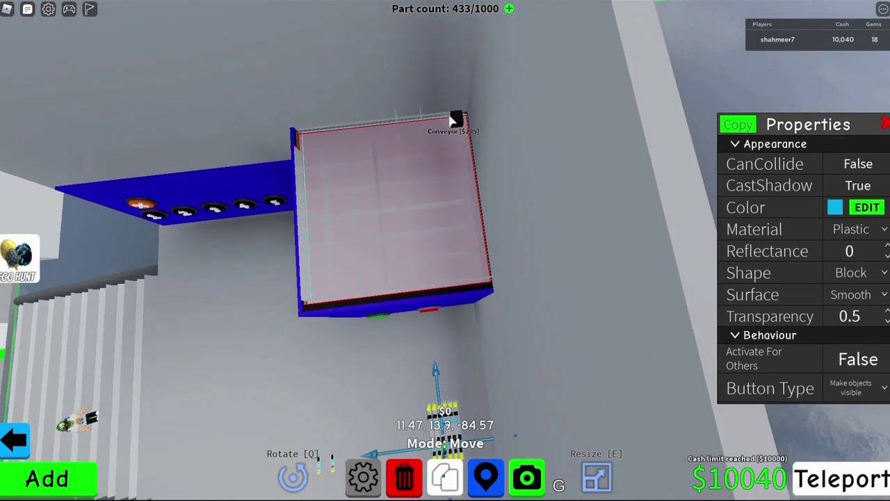
scroll(380, 250, up, 5)
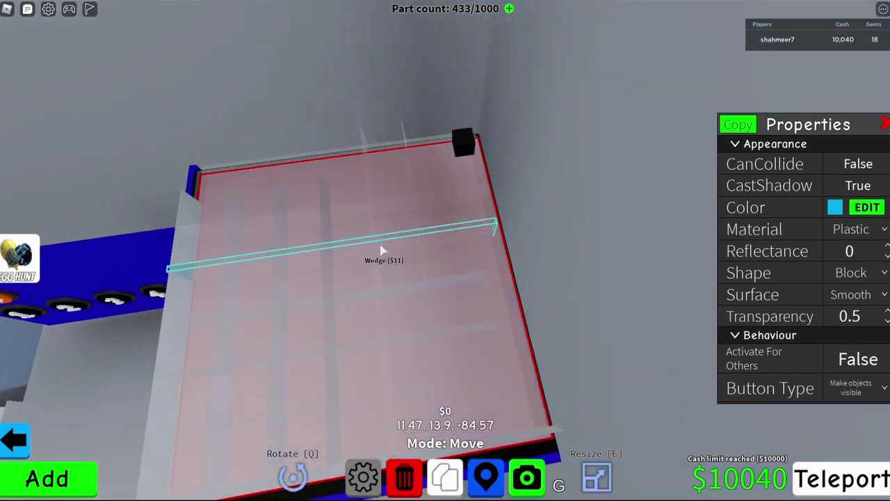
key(a)
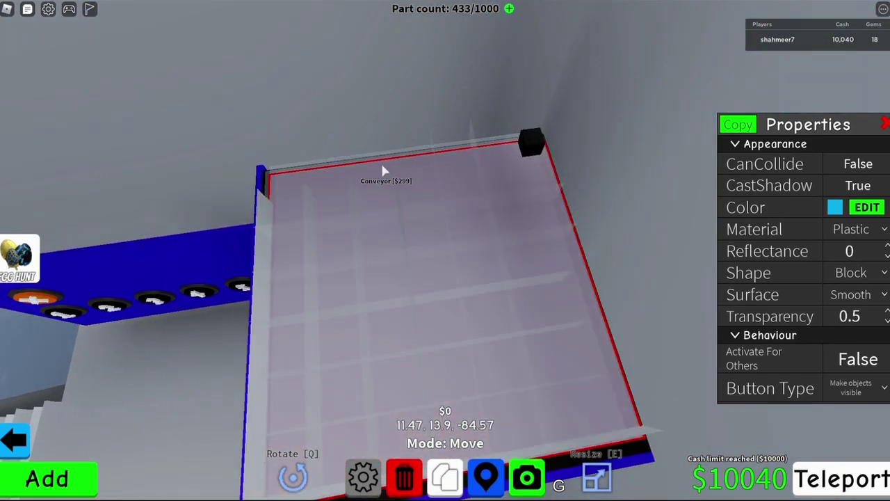
key(s)
key(a)
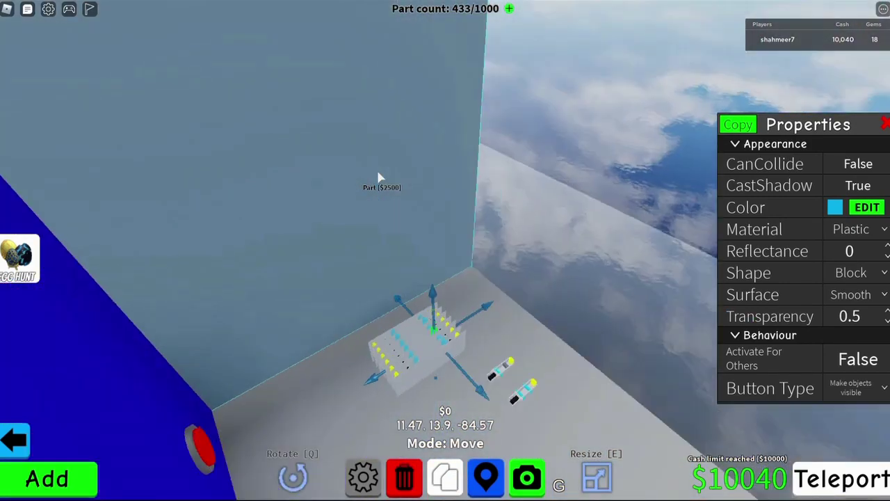
Walk the character up the stairs toward the numbered button panel.
scroll(699, 327, up, 3)
scroll(524, 239, down, 5)
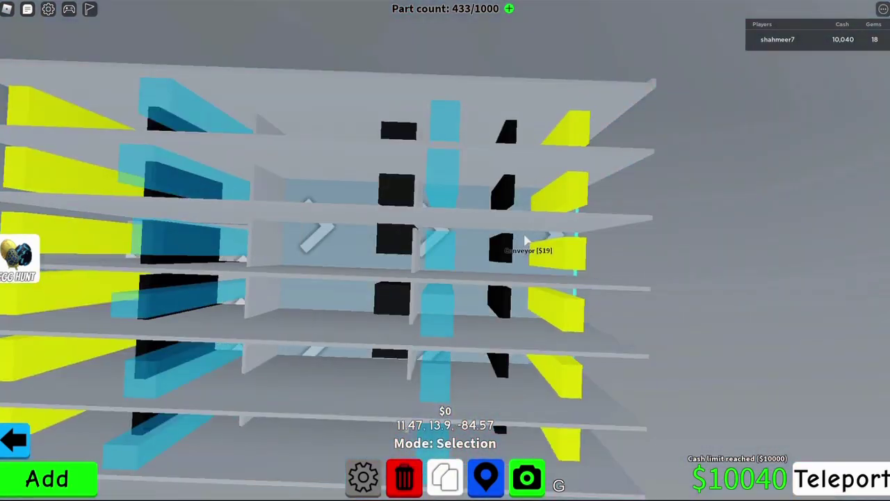
scroll(209, 340, up, 5)
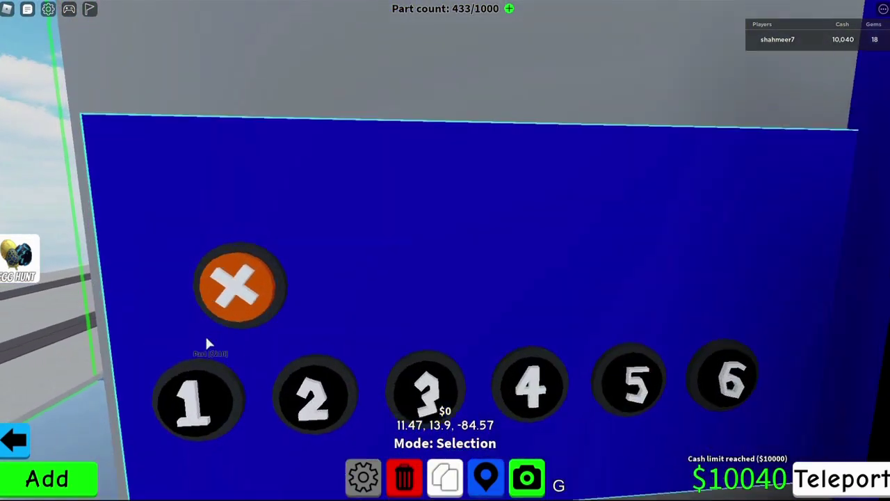
key(w)
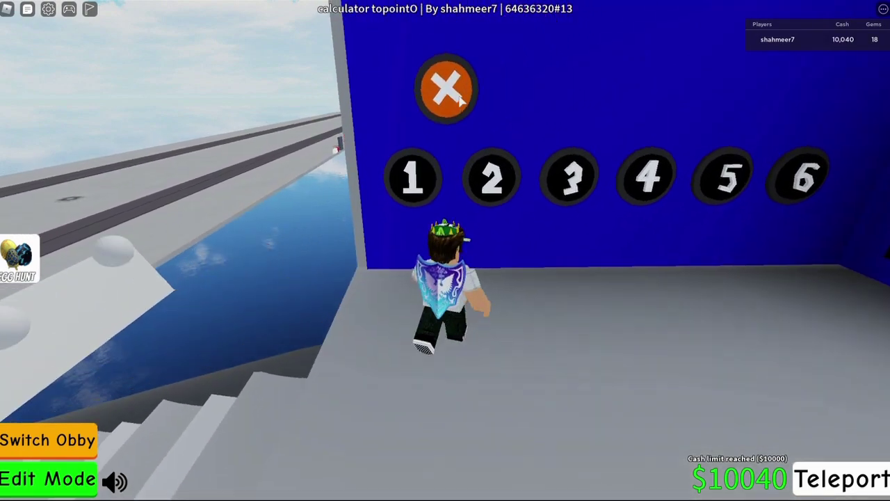
Orbit around the walking character, then return to edit mode and orbit around the machine.
drag(459, 87, 449, 358)
scroll(485, 142, down, 3)
scroll(488, 140, up, 3)
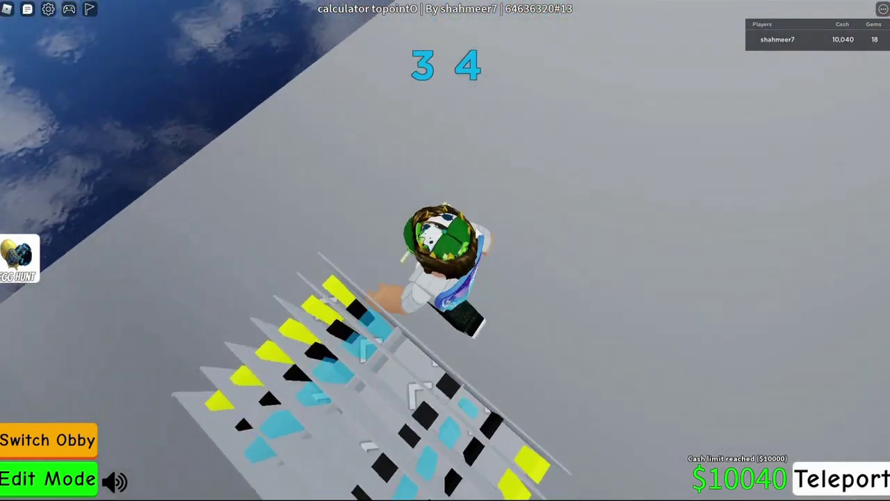
scroll(491, 143, down, 2)
scroll(493, 364, down, 3)
scroll(449, 354, up, 2)
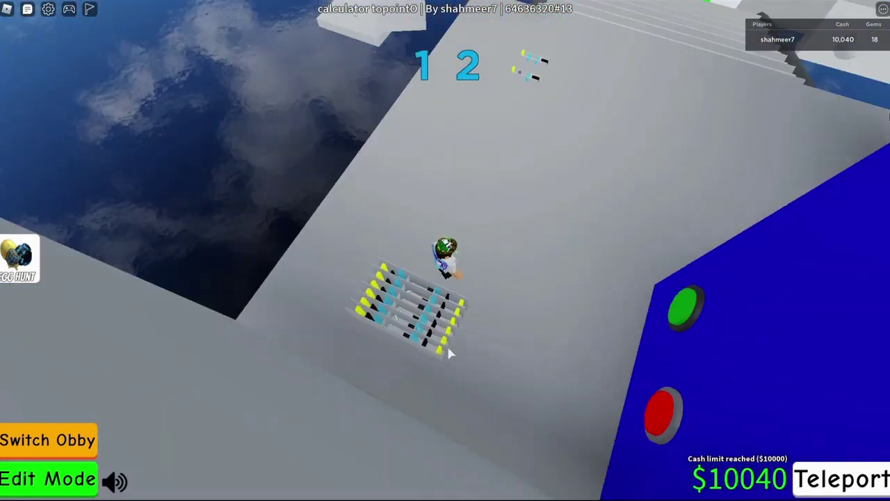
scroll(449, 358, up, 3)
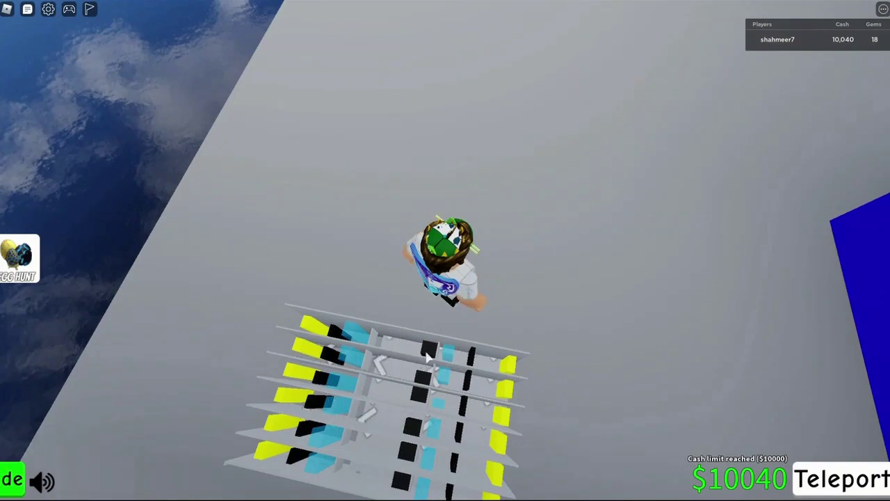
click(452, 356)
drag(452, 356, 400, 139)
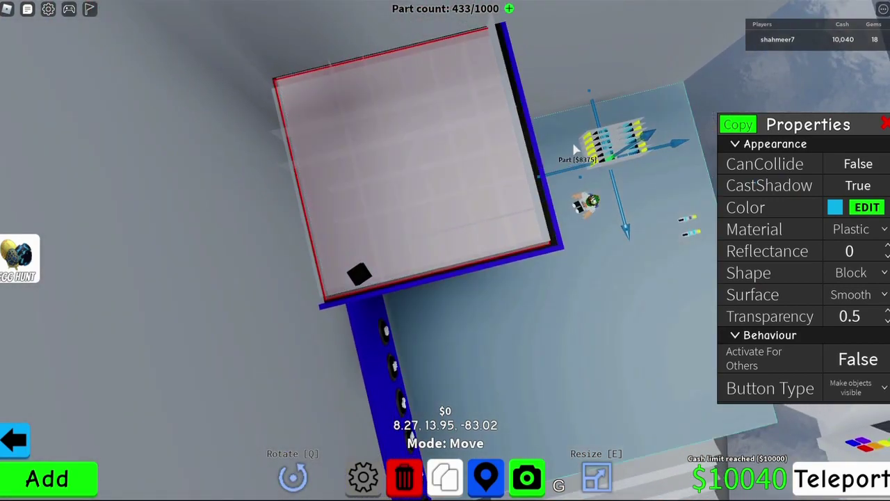
scroll(359, 202, down, 5)
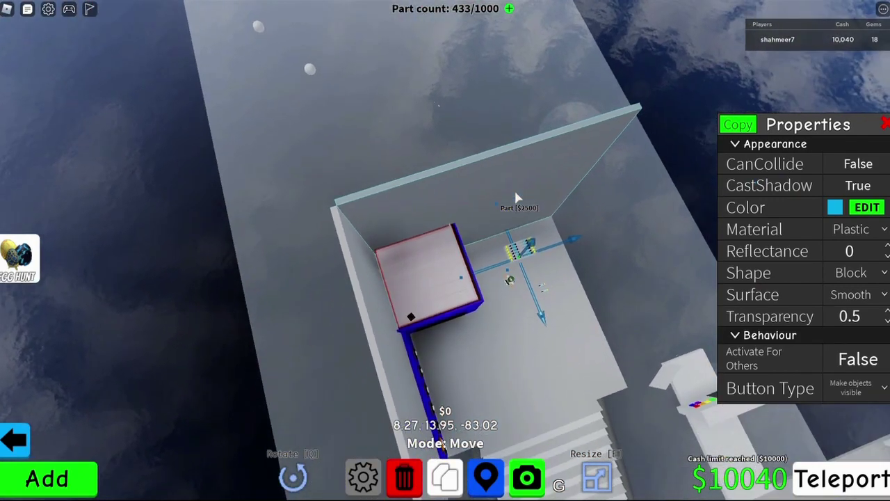
scroll(516, 198, up, 3)
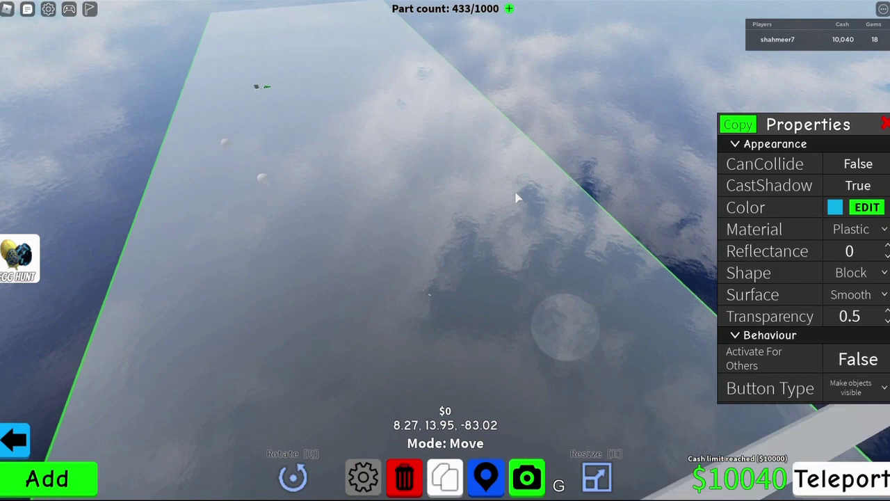
scroll(517, 198, down, 5)
scroll(517, 199, up, 4)
click(506, 287)
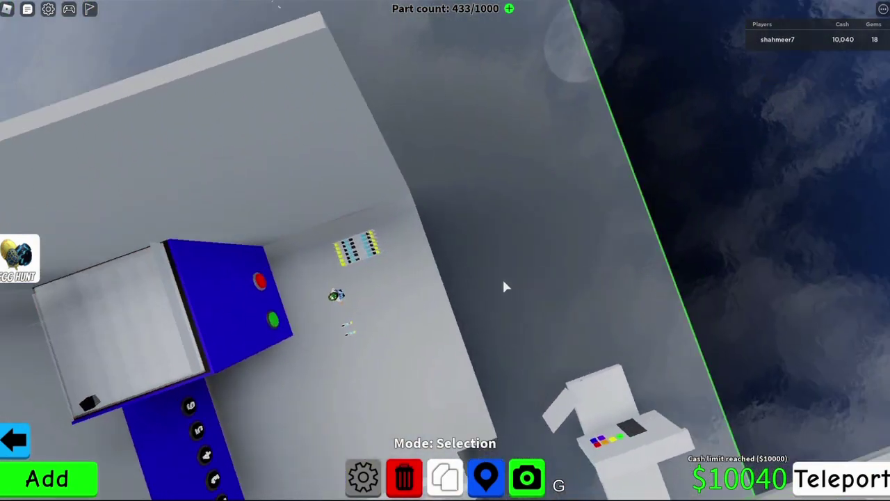
scroll(471, 278, up, 3)
scroll(543, 339, up, 5)
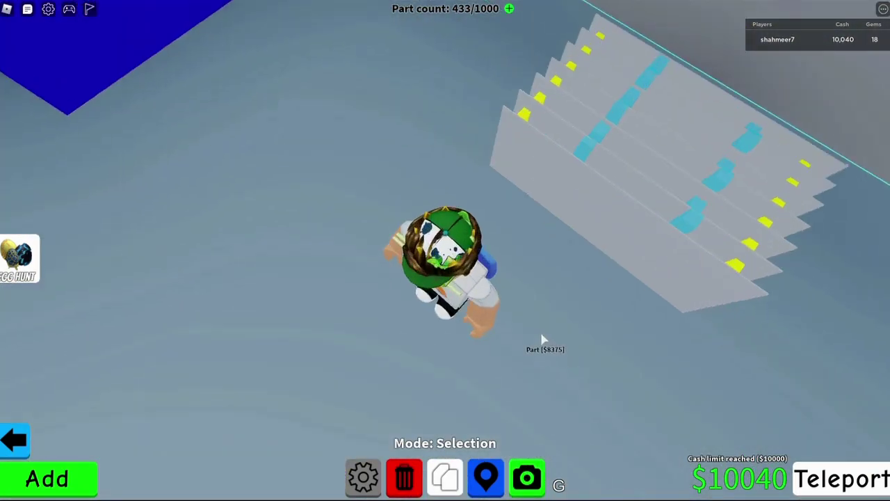
scroll(544, 339, down, 8)
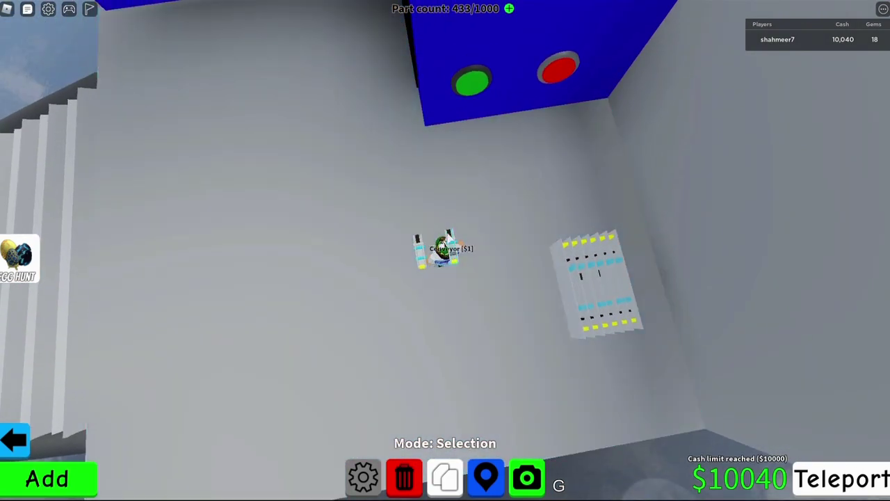
drag(447, 243, 473, 269)
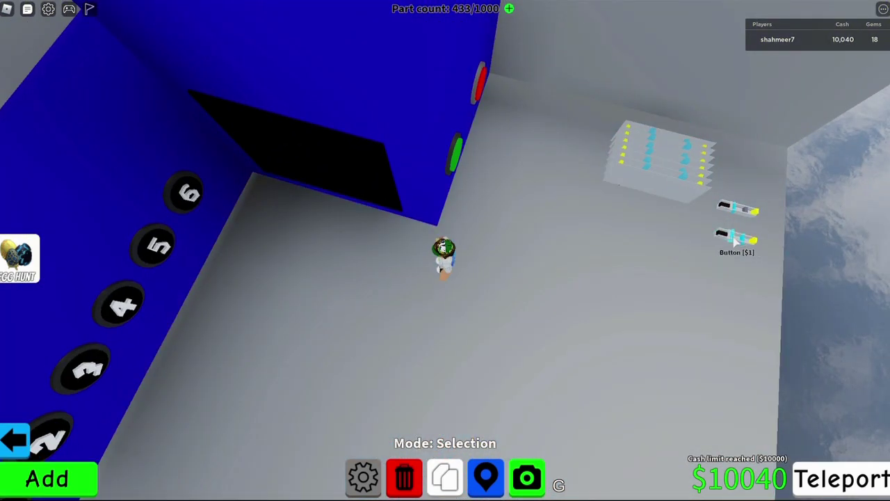
drag(736, 241, 46, 400)
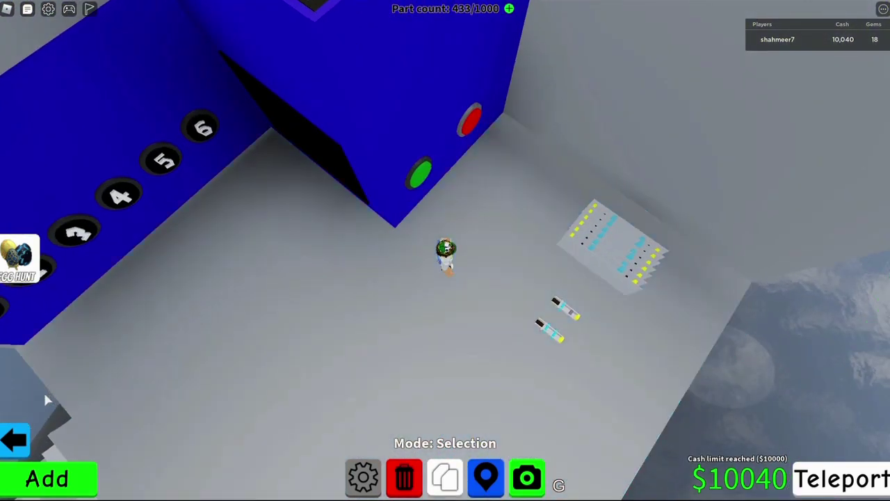
click(15, 439)
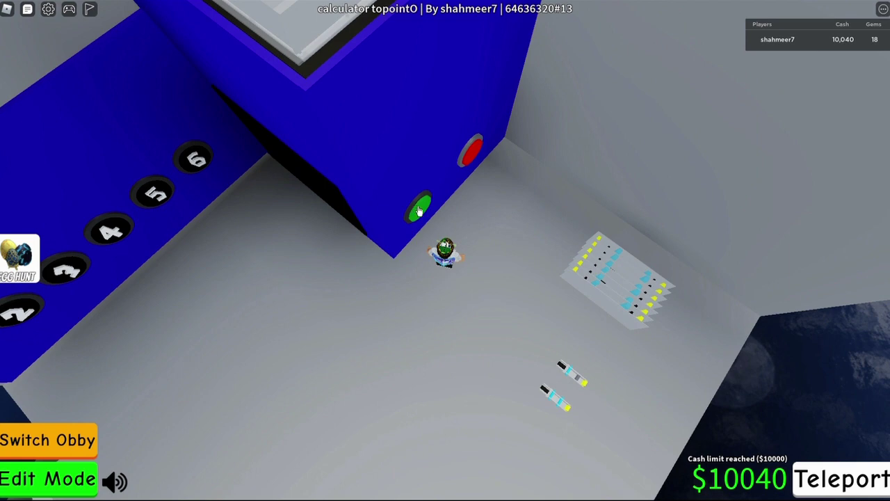
key(2)
drag(556, 405, 475, 296)
key(e)
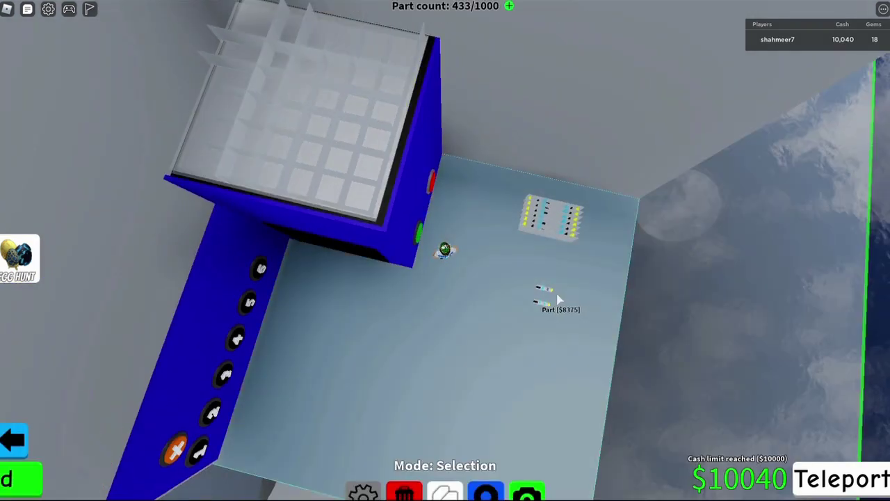
click(542, 306)
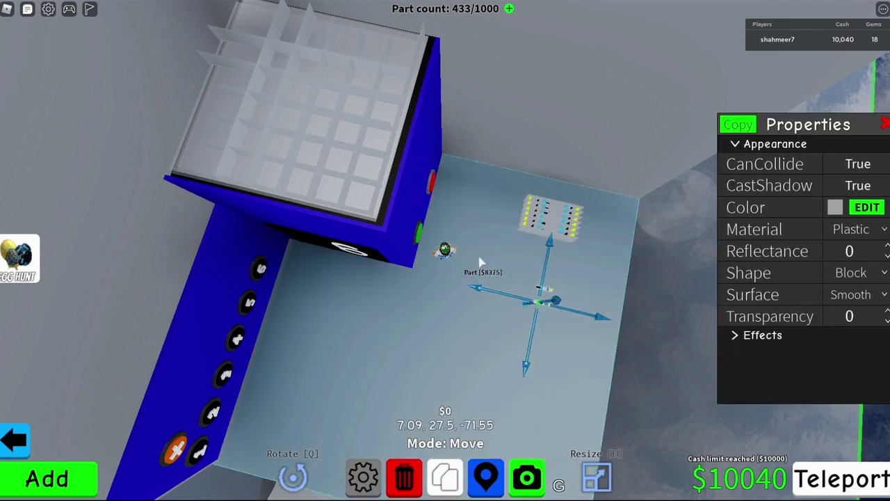
key(2)
click(577, 318)
scroll(576, 318, up, 3)
key(1)
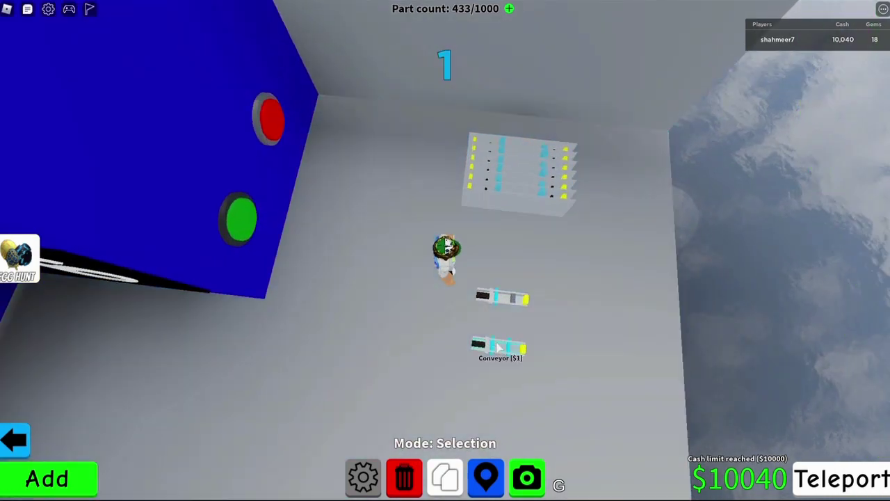
click(505, 341)
drag(504, 341, 353, 135)
drag(394, 190, 407, 180)
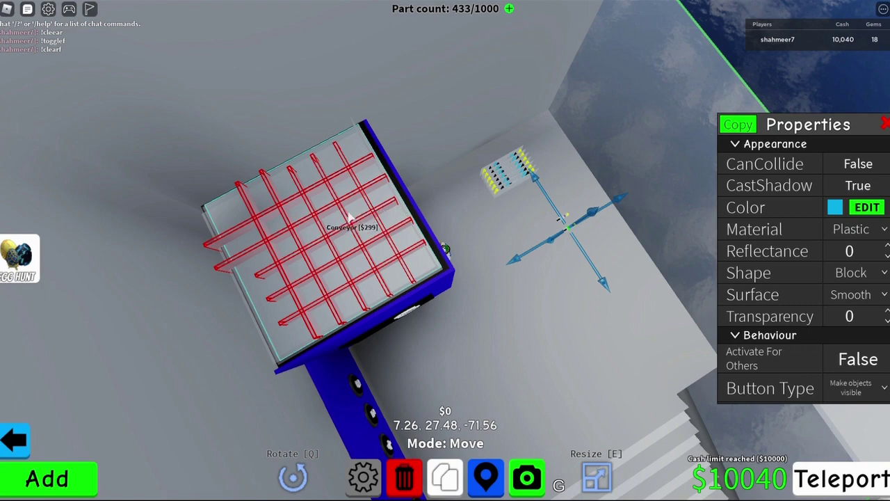
drag(356, 213, 588, 234)
click(596, 235)
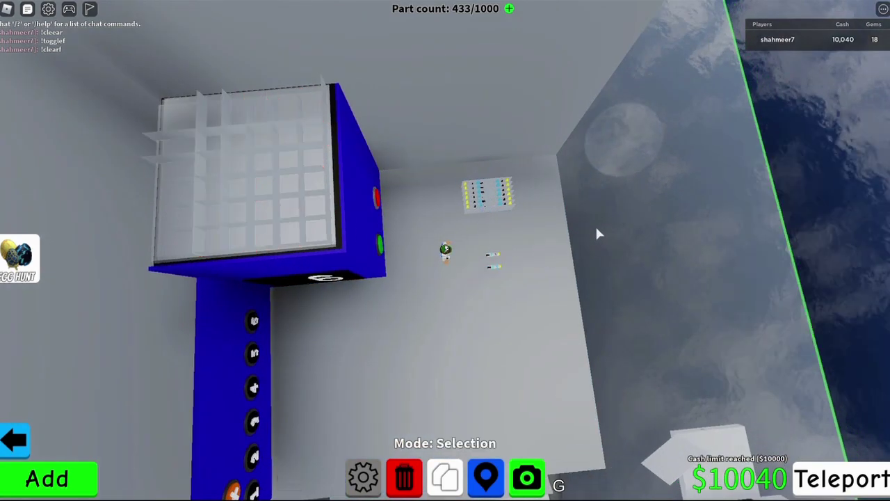
scroll(571, 257, up, 5)
click(510, 298)
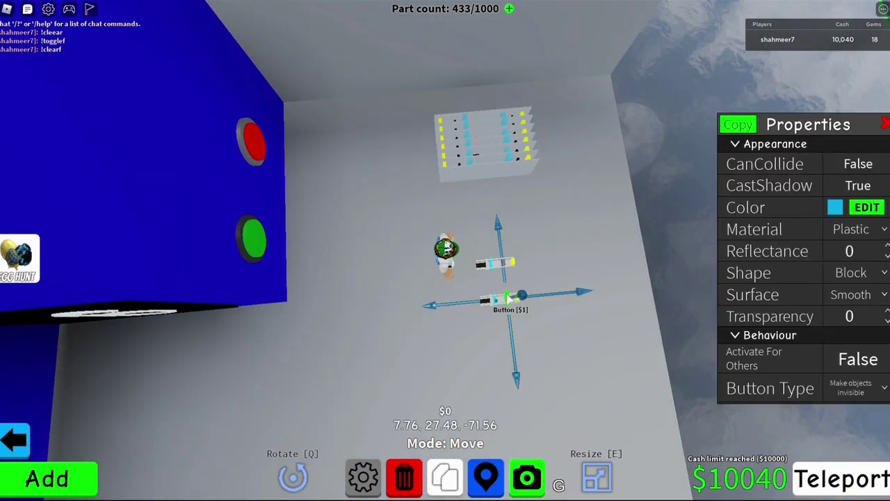
drag(510, 298, 665, 206)
click(664, 205)
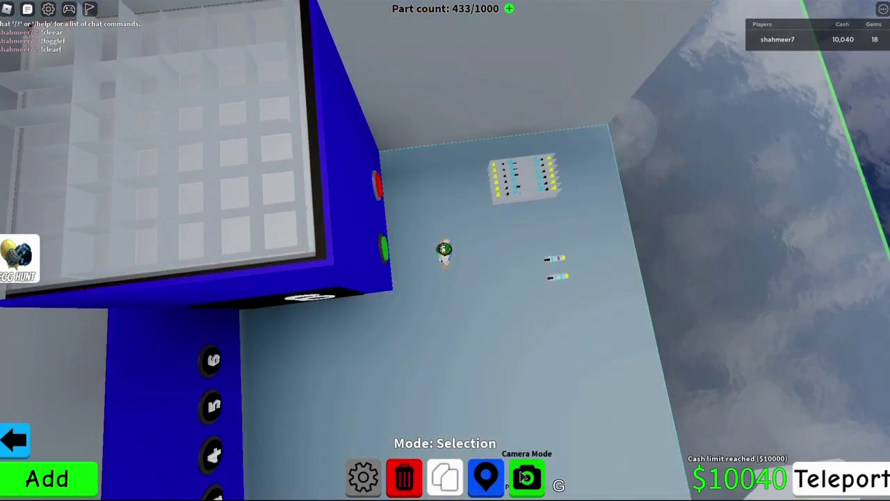
click(523, 477)
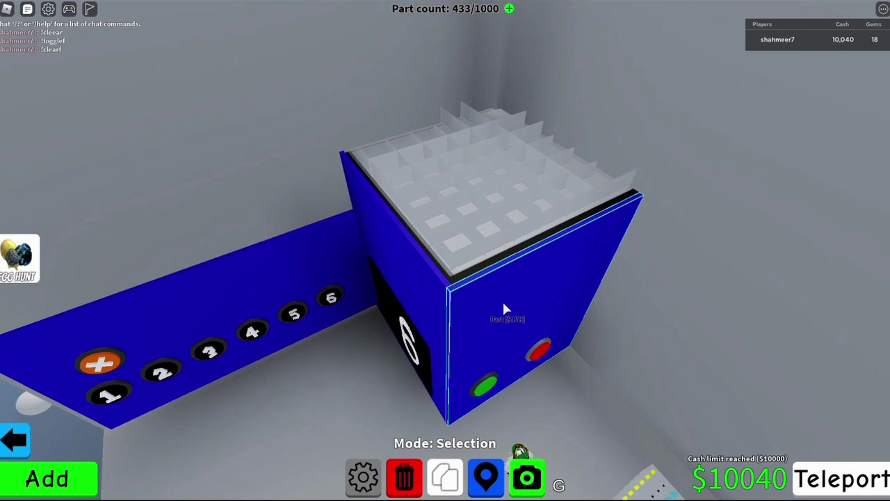
click(503, 306)
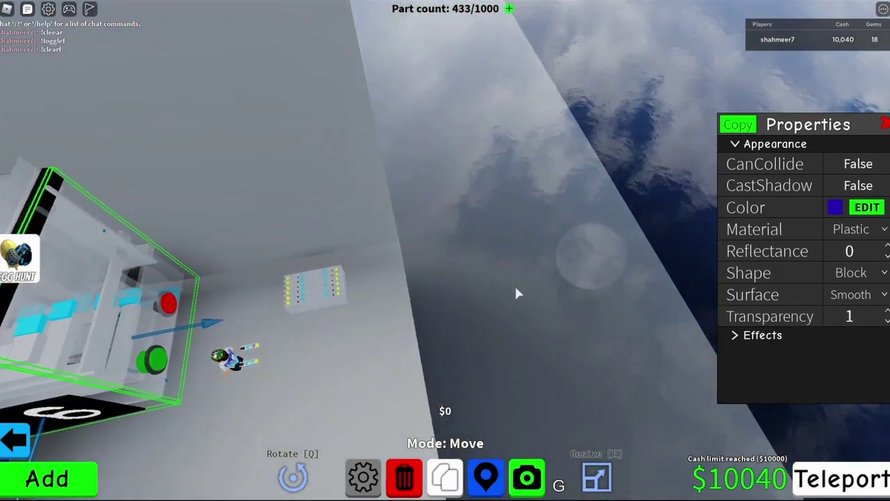
click(517, 294)
scroll(494, 282, up, 10)
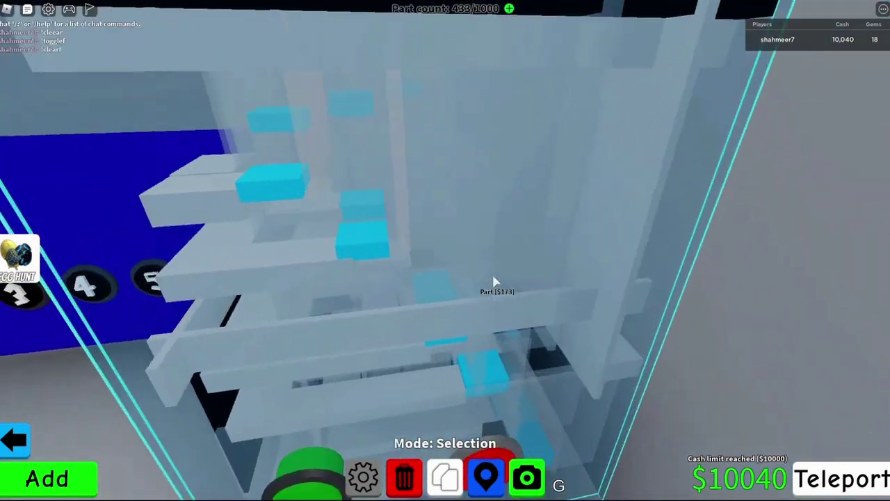
scroll(494, 282, up, 10)
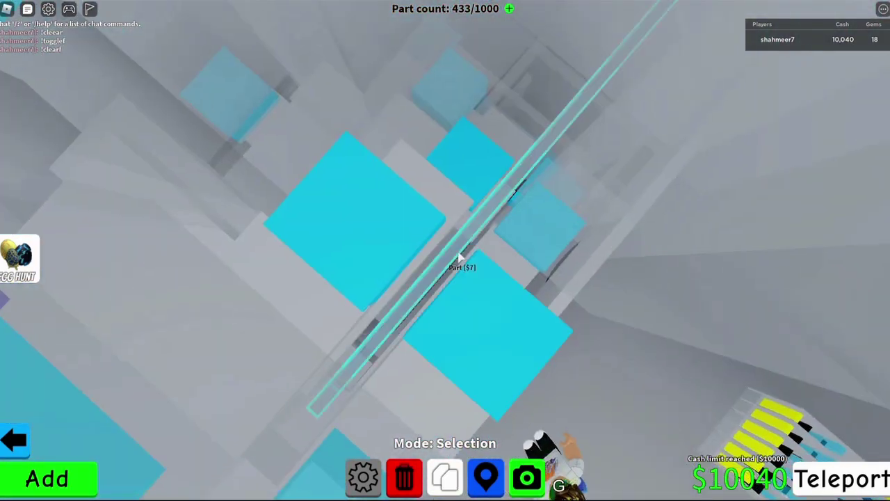
scroll(516, 204, down, 10)
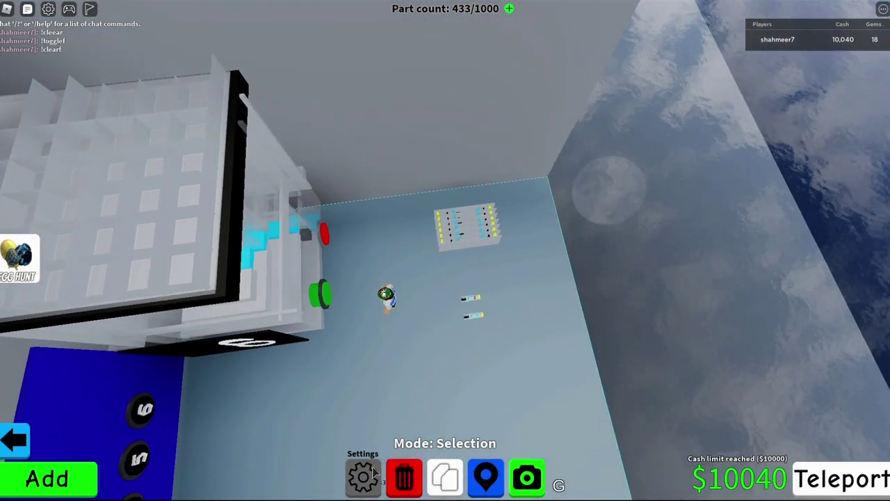
click(373, 473)
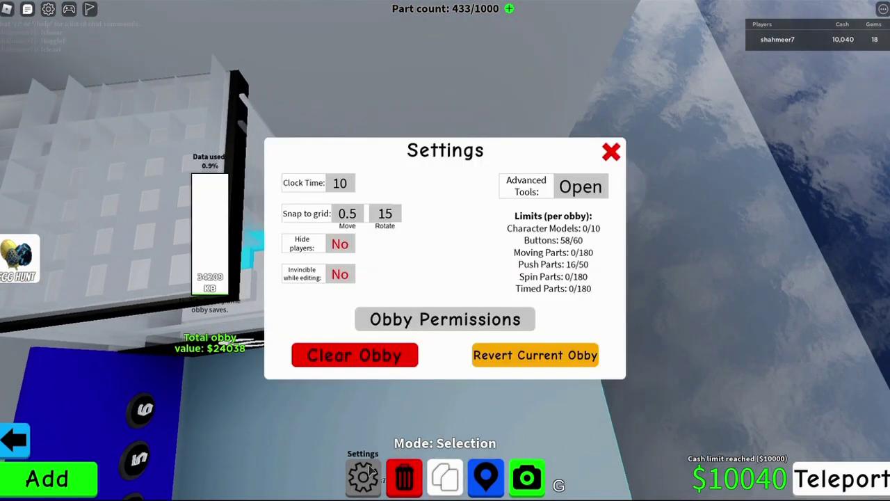
click(611, 151)
scroll(622, 149, up, 10)
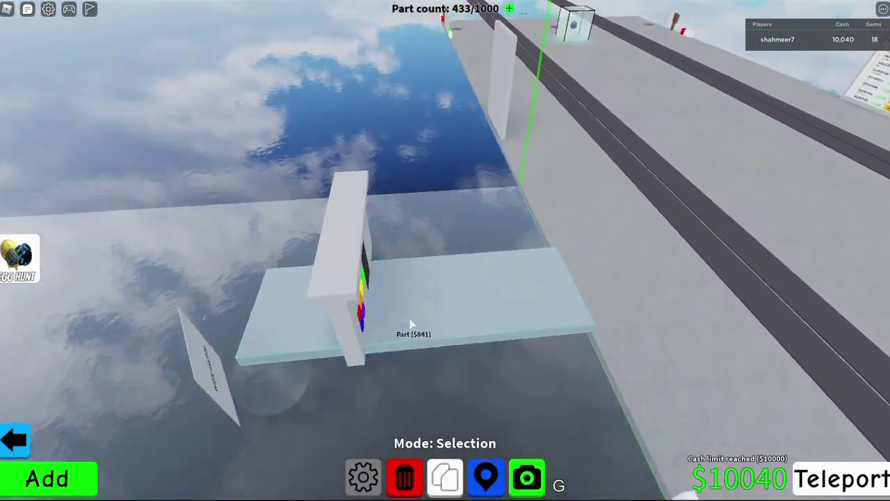
drag(410, 325, 478, 296)
scroll(443, 324, down, 5)
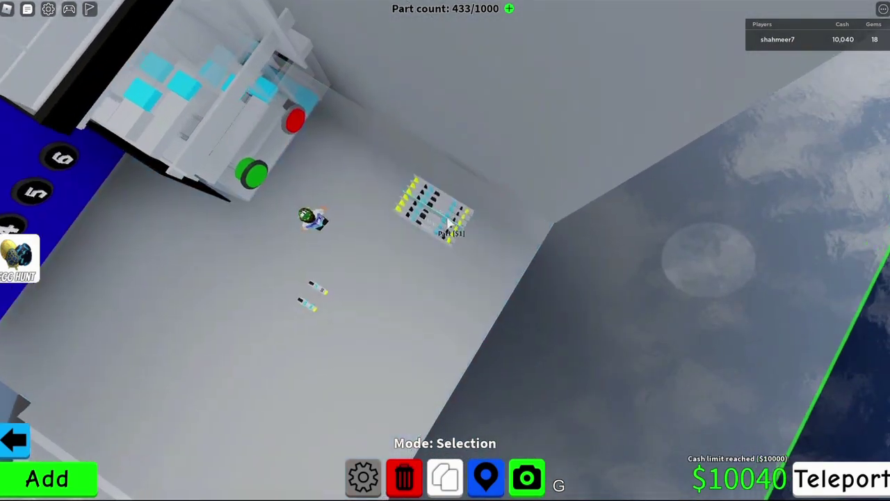
drag(459, 200, 598, 314)
scroll(598, 314, down, 5)
key(d)
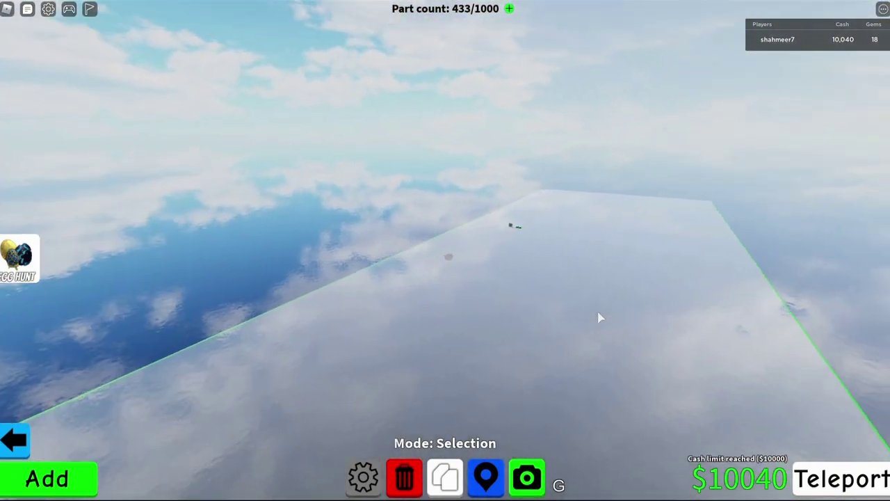
key(d)
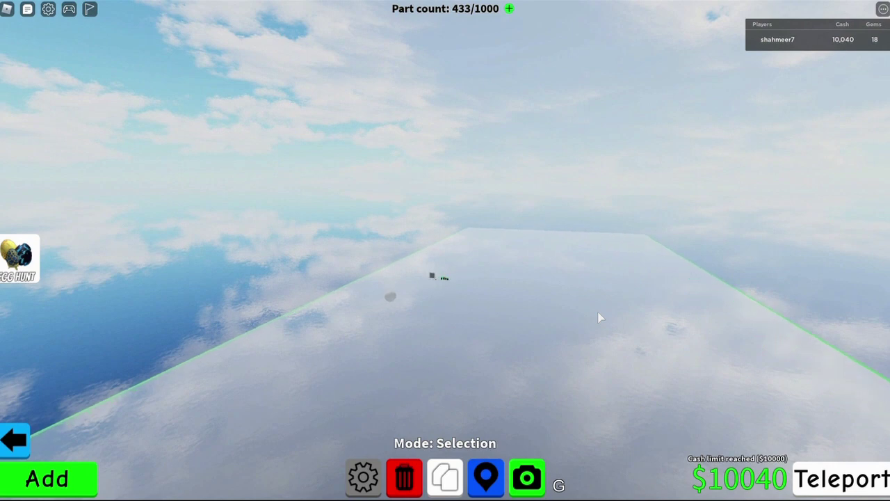
key(e)
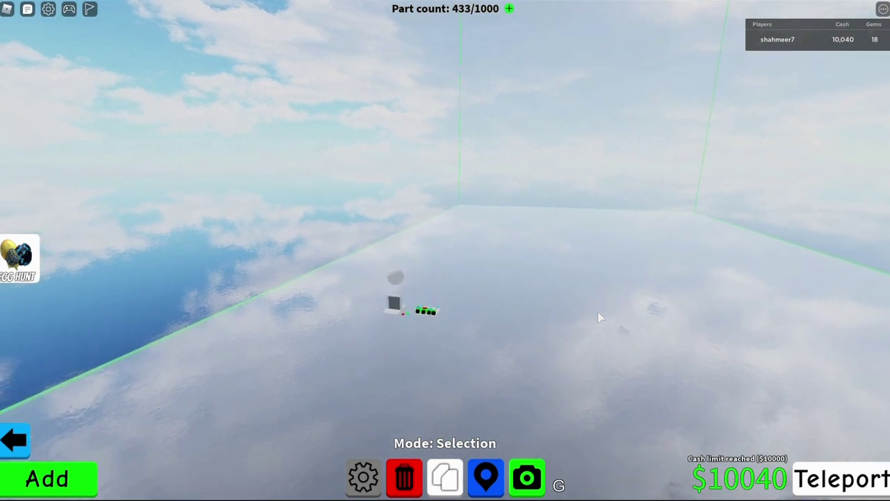
Zoom to the machine, inspect a button part, then deselect it by clicking the water.
scroll(599, 318, up, 10)
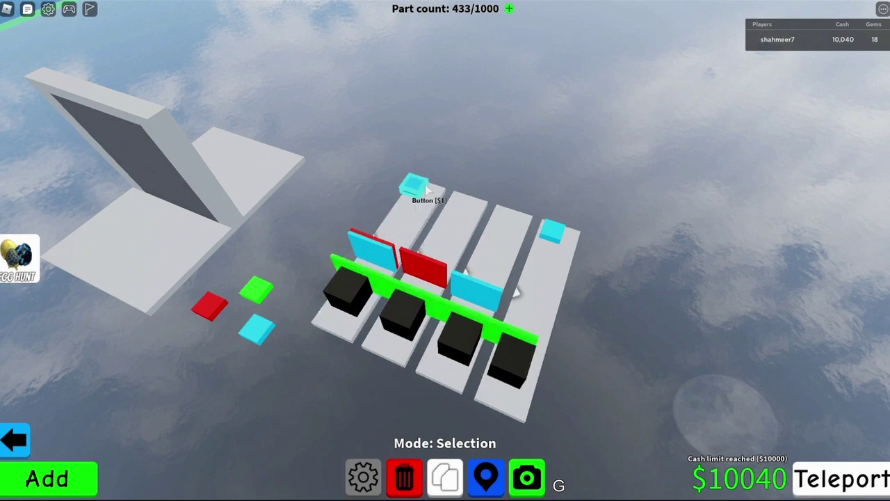
click(254, 296)
click(311, 386)
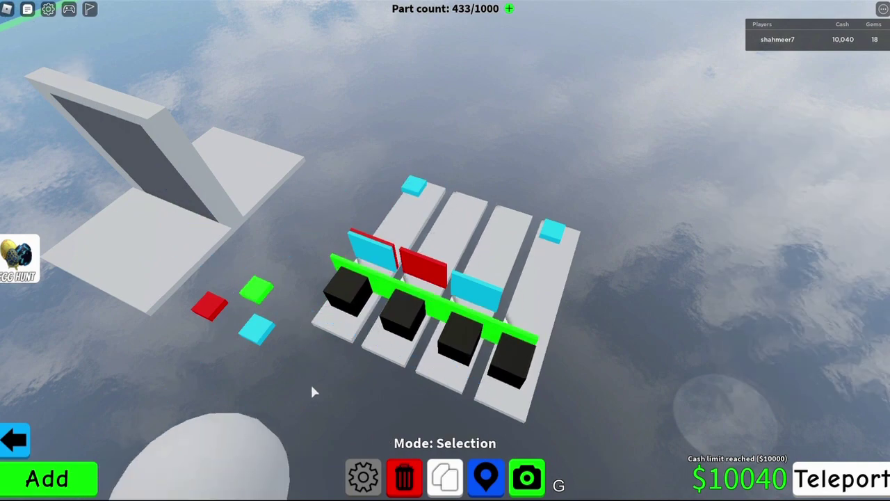
scroll(227, 373, up, 3)
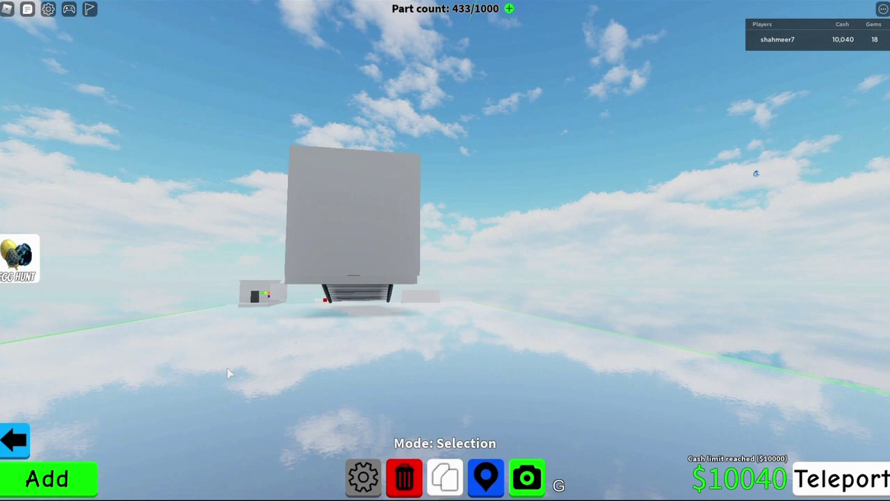
scroll(227, 373, up, 3)
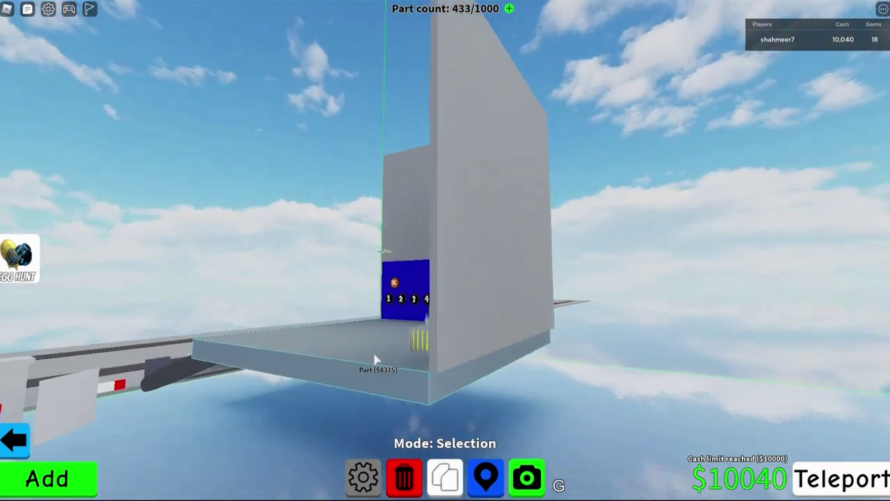
scroll(375, 359, up, 5)
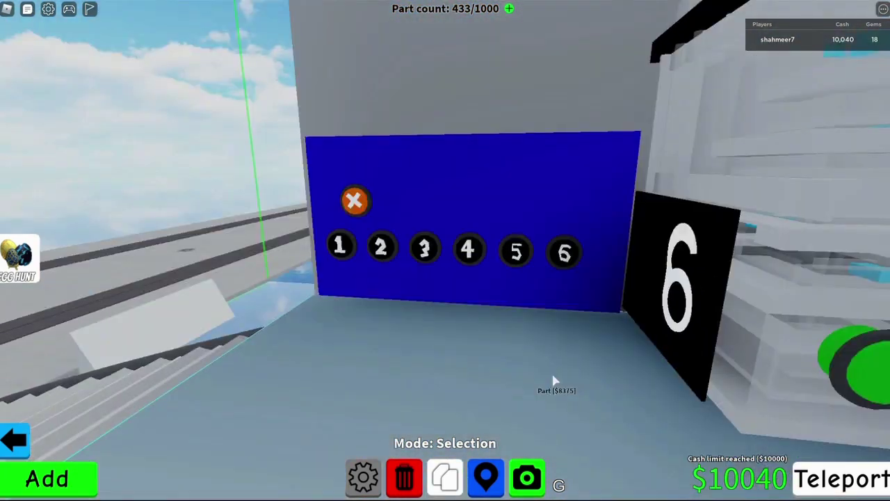
scroll(555, 380, down, 5)
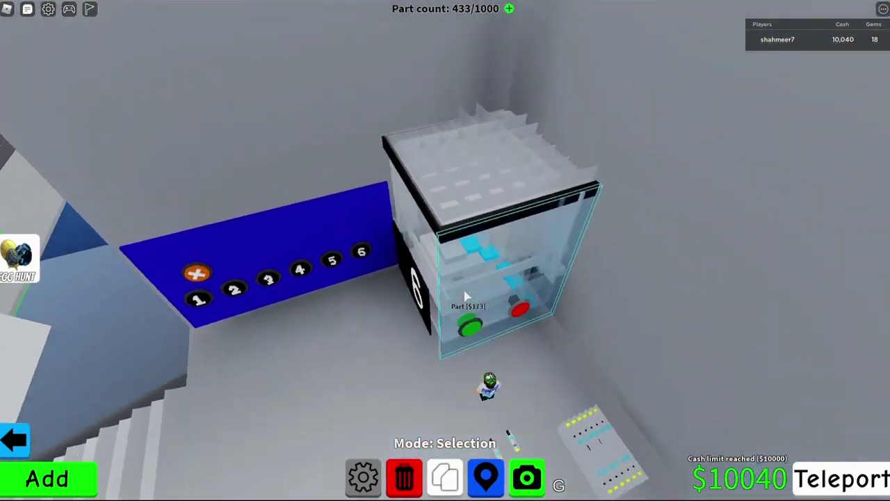
scroll(466, 297, up, 5)
Switch the editor to Teleport mode, then leave edit mode for play.
key(t)
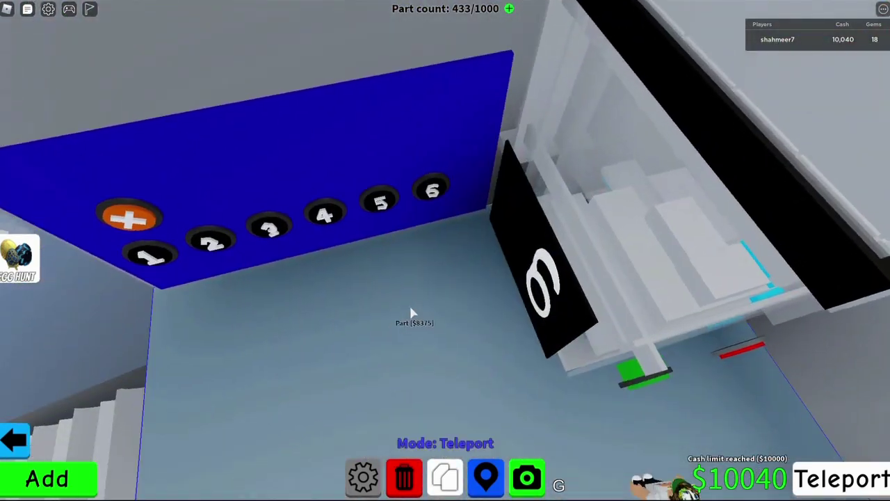
click(14, 440)
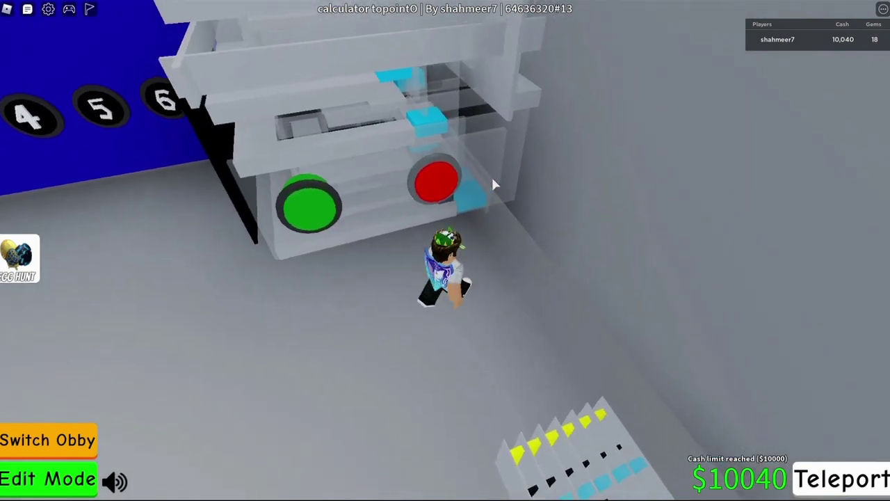
scroll(491, 175, up, 5)
scroll(439, 179, down, 5)
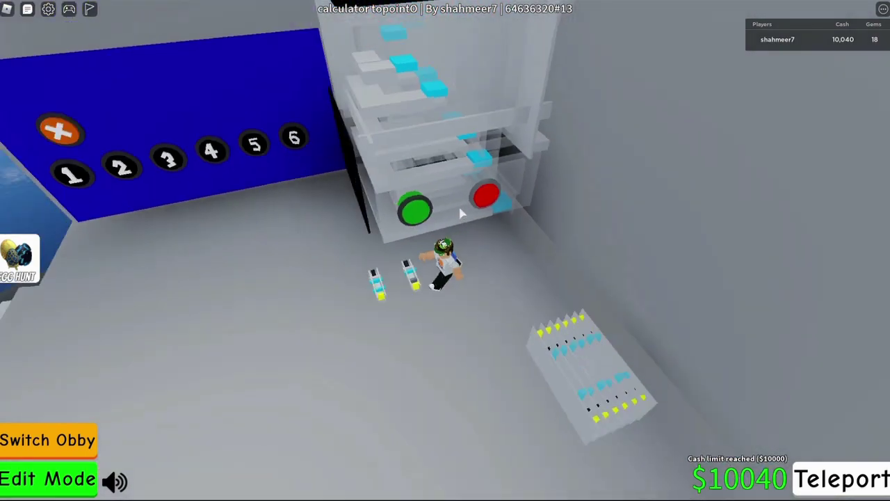
Walk the avatar along the number wall, stepping onto digit buttons including 2.
key(a)
scroll(399, 169, up, 5)
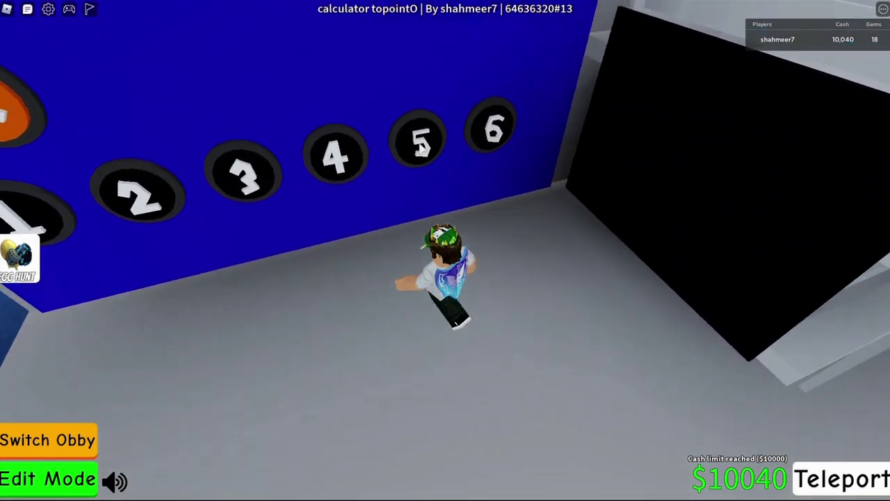
key(w)
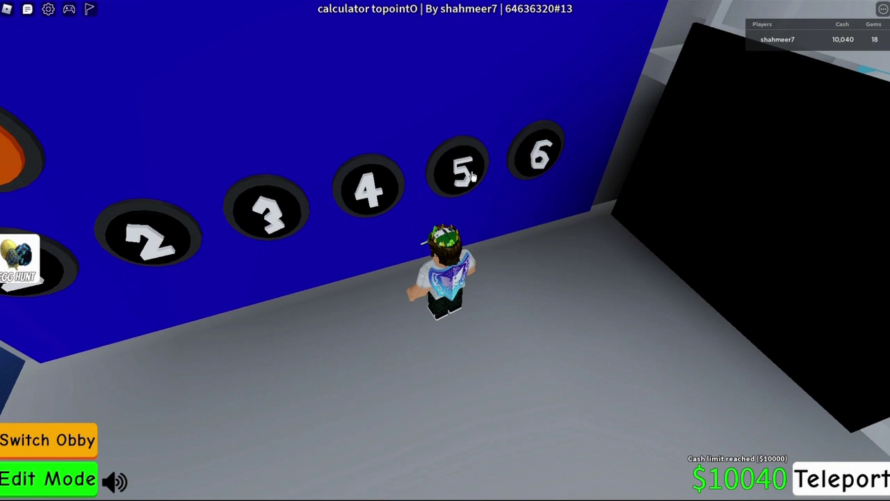
key(w)
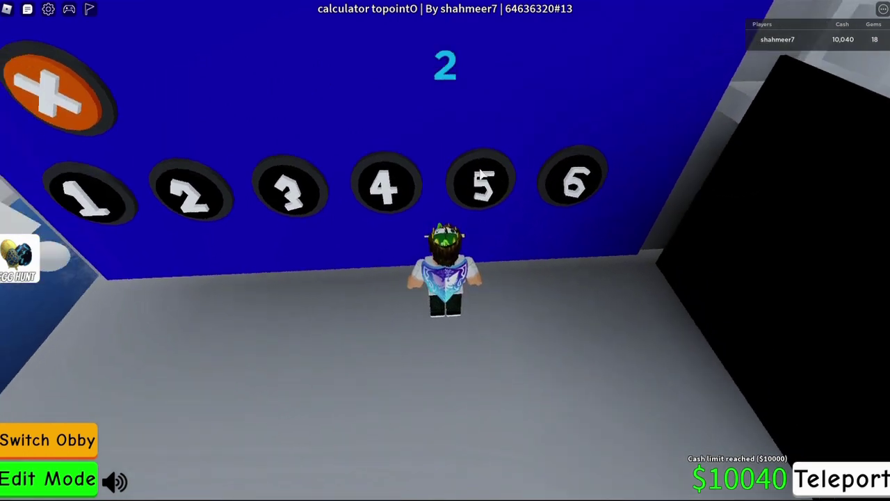
key(a)
key(w)
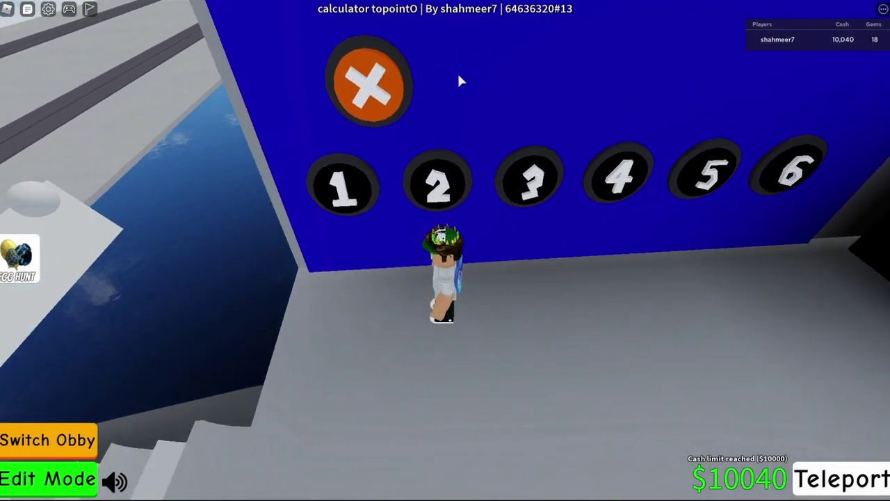
key(d)
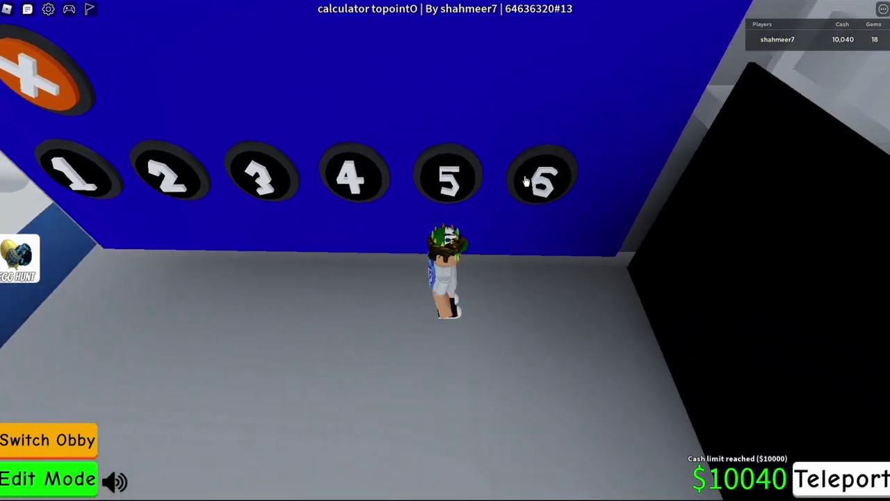
scroll(517, 184, down, 5)
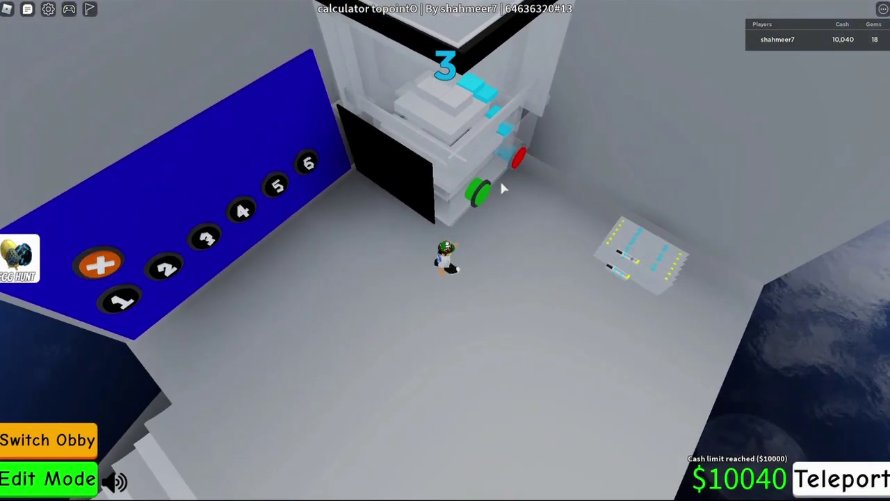
Turn toward the green and red buttons and orbit to see the display reading 30.
key(Right)
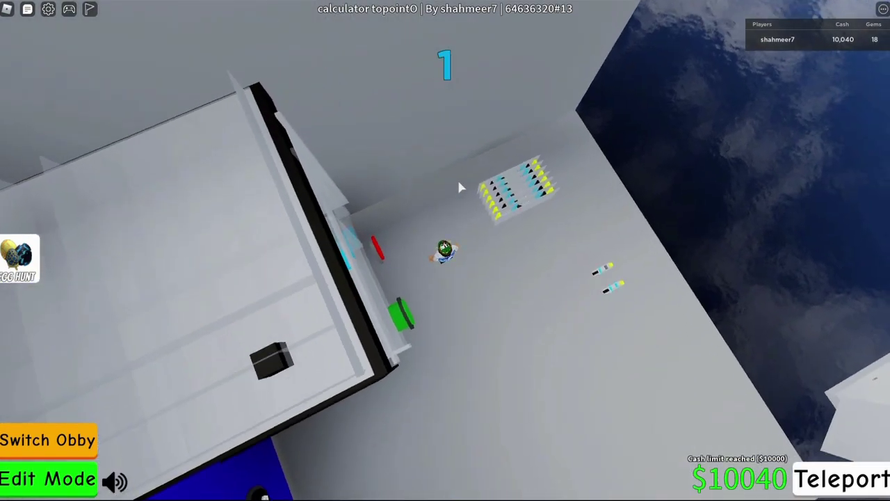
key(Left)
scroll(466, 183, up, 5)
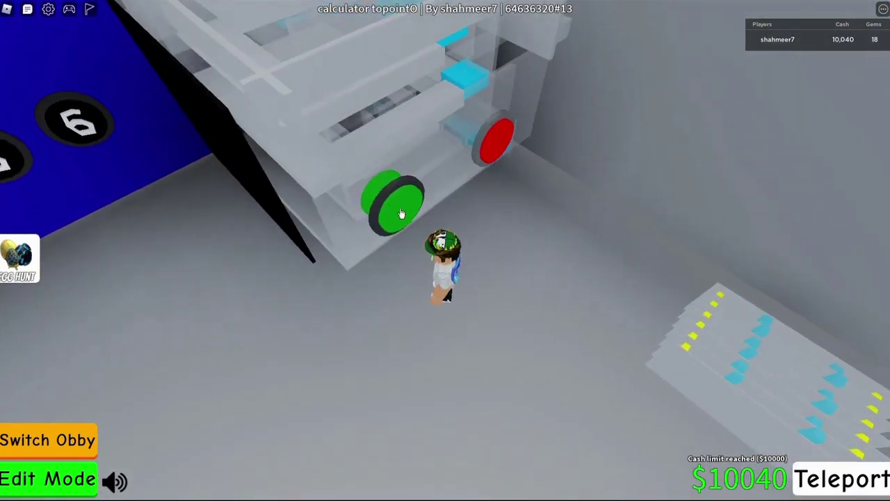
scroll(447, 182, down, 4)
key(Right)
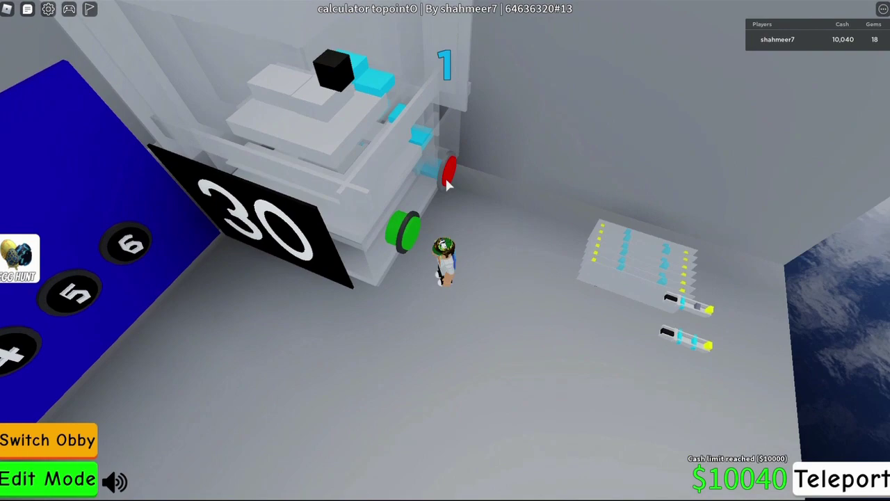
scroll(382, 209, up, 4)
scroll(432, 210, down, 4)
key(Left)
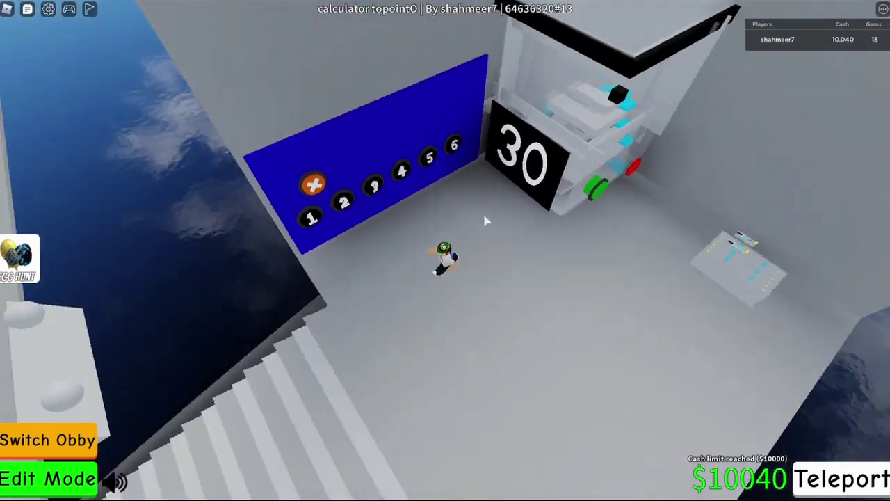
key(Left)
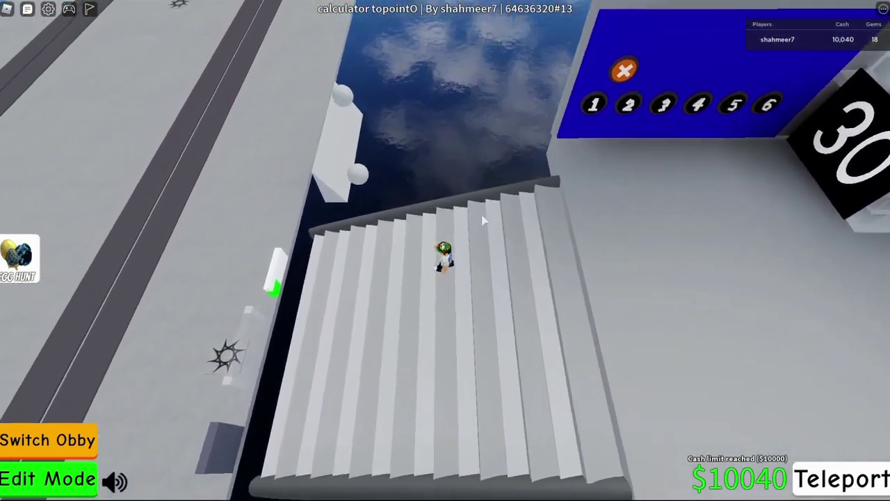
Walk the avatar up the stairs and along the number wall to the black display.
scroll(475, 201, up, 4)
key(Left)
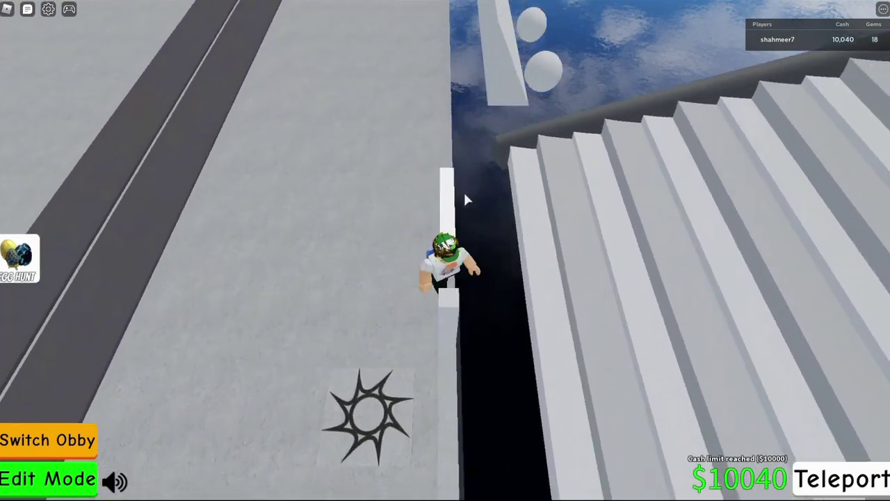
key(Right)
key(Up)
key(Right)
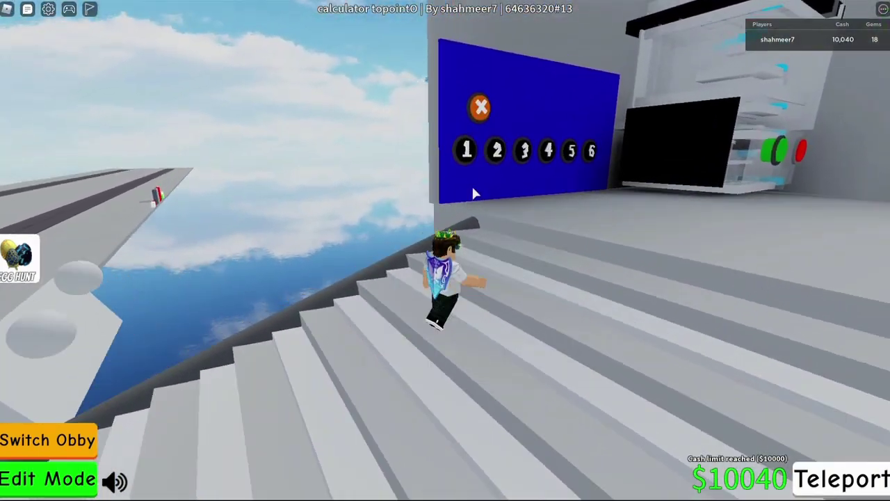
key(Up)
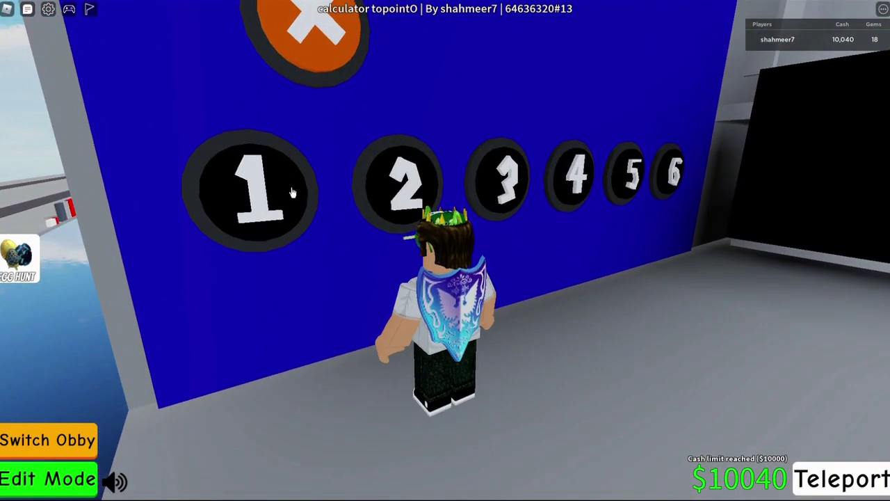
key(d)
key(Up)
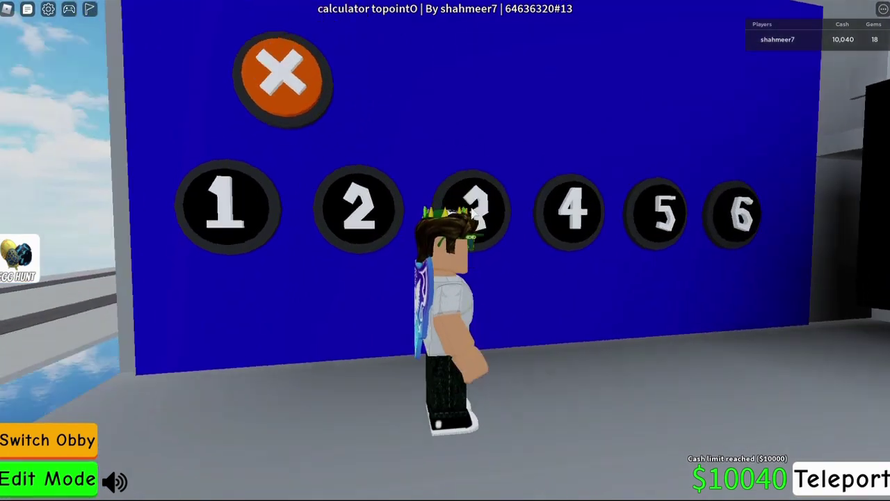
key(d)
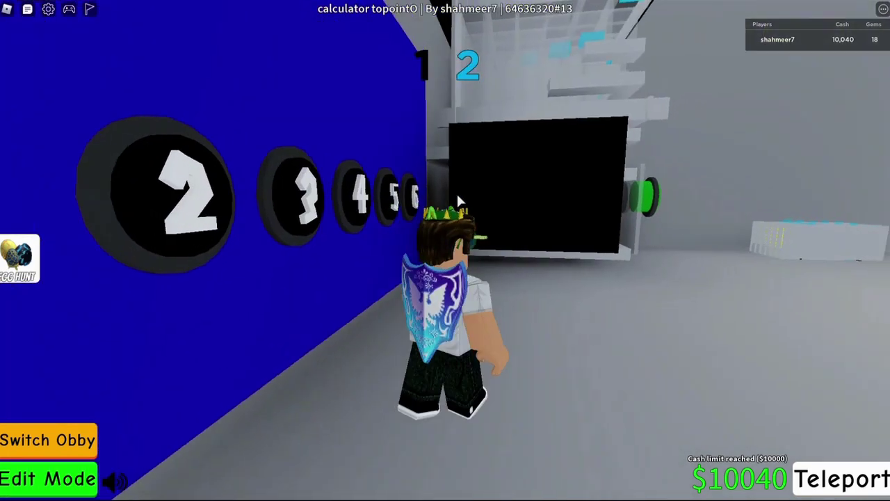
Press the green button to reset the calculator display to 0.
key(w)
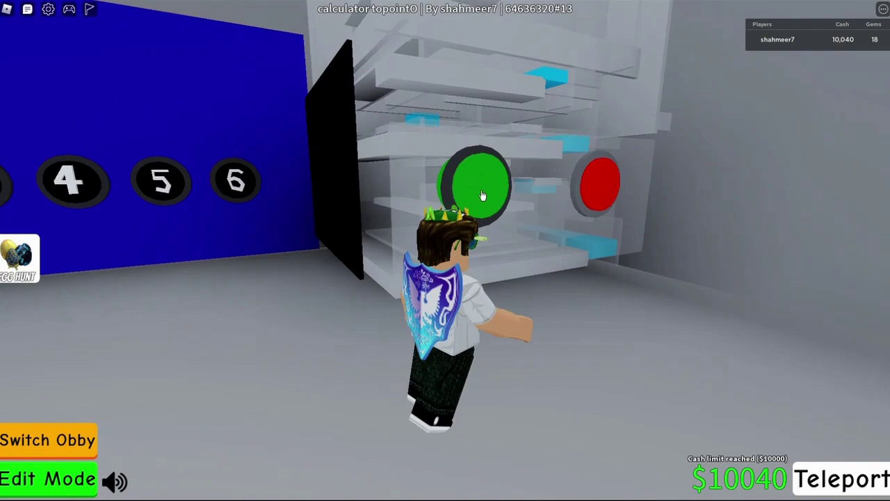
key(a)
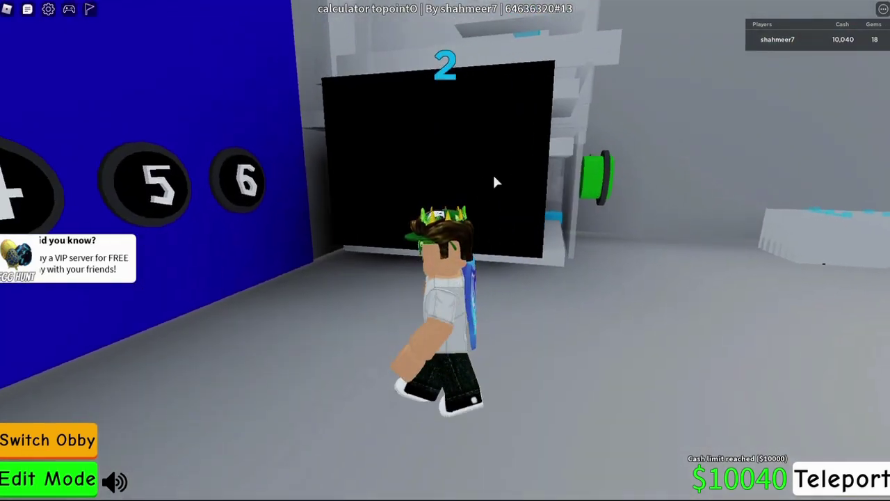
key(d)
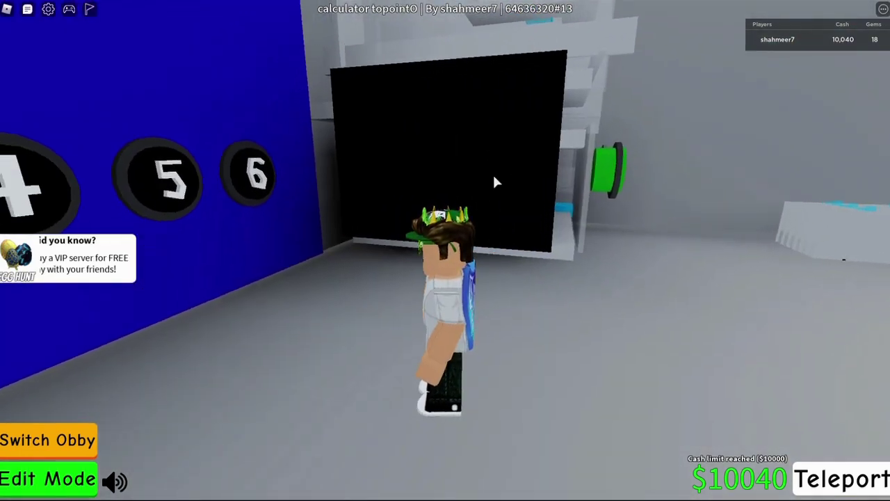
key(Left)
scroll(450, 185, down, 10)
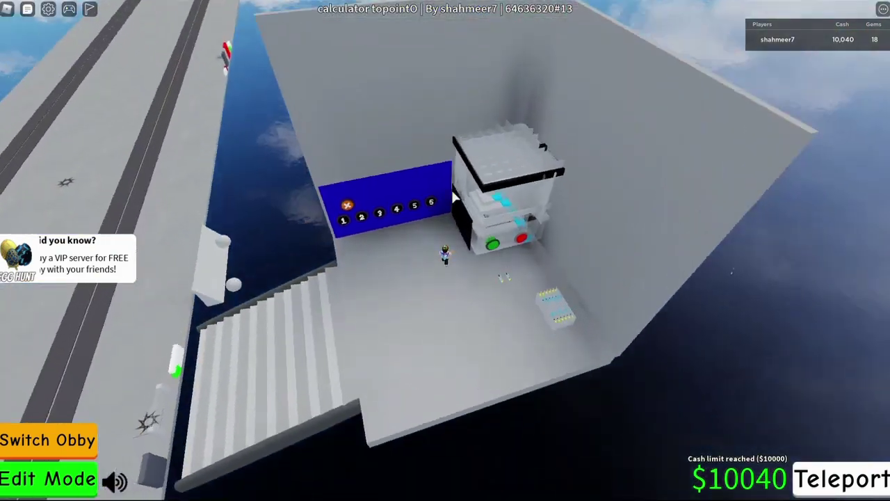
scroll(473, 215, up, 10)
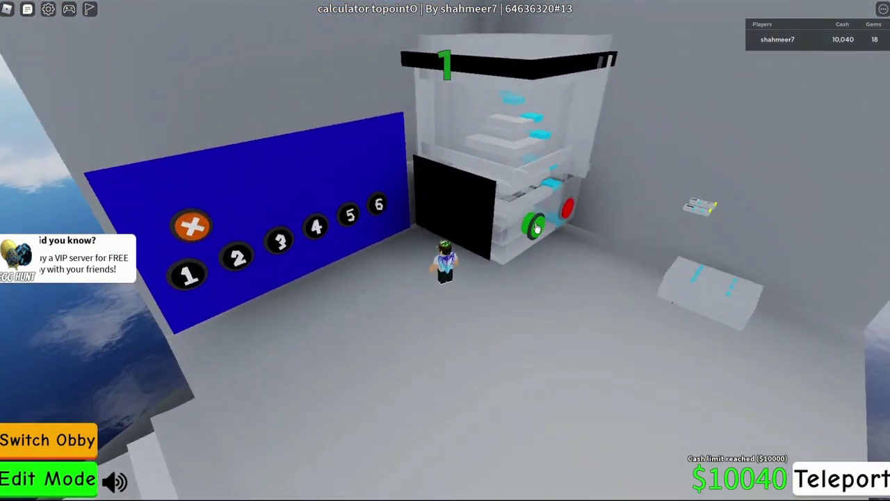
click(537, 228)
Adjust the zoom and switch the obby into edit mode.
scroll(529, 222, down, 8)
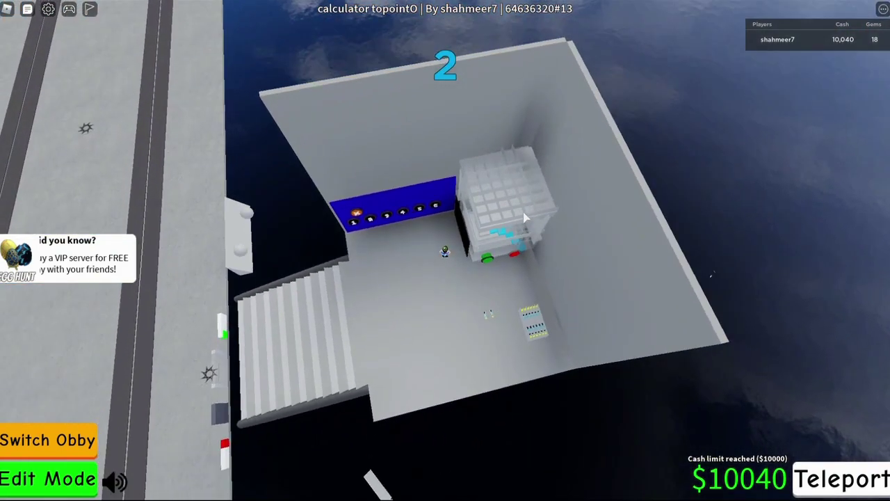
scroll(518, 208, up, 8)
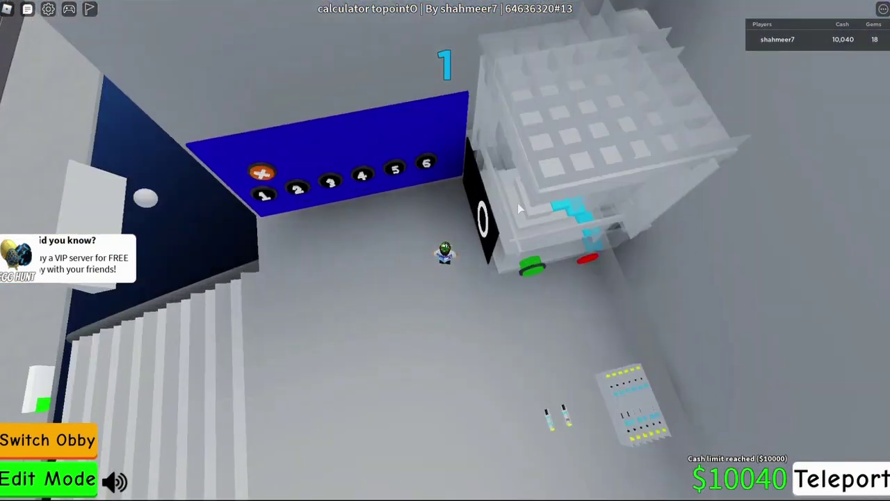
scroll(518, 206, up, 8)
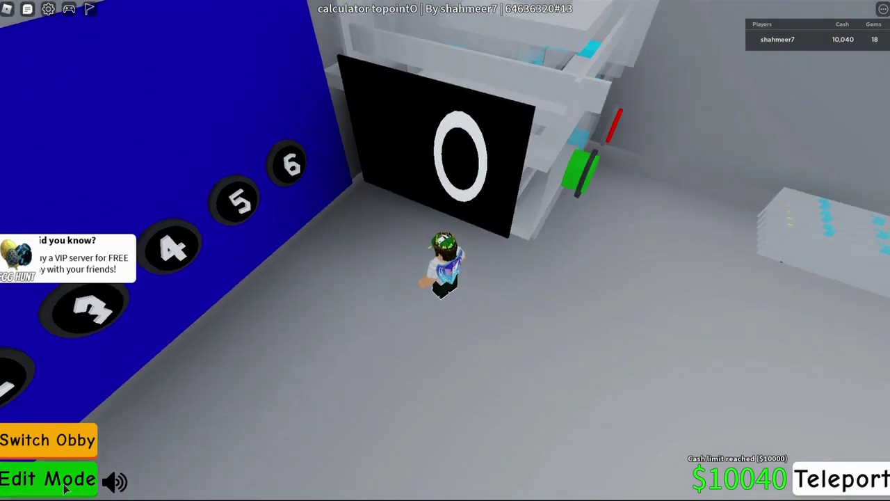
click(65, 487)
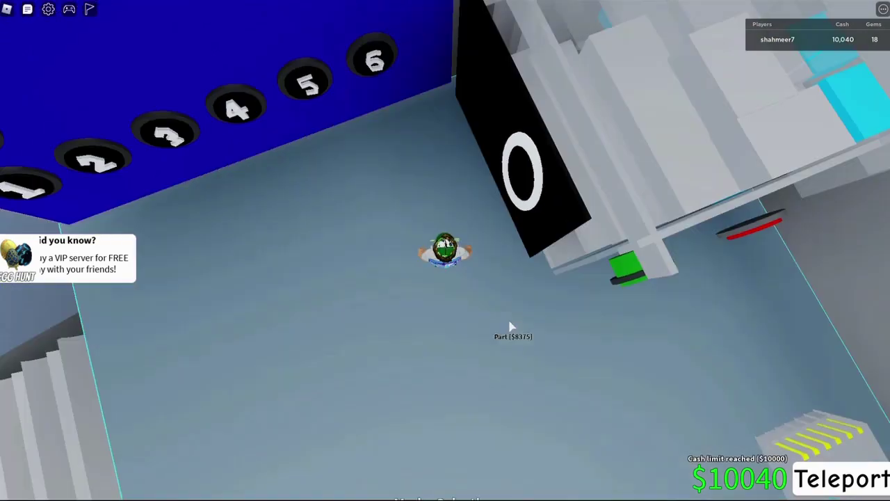
Fly the camera to the machine and select a glass part, showing Plastic material and Transparency 0.
click(526, 477)
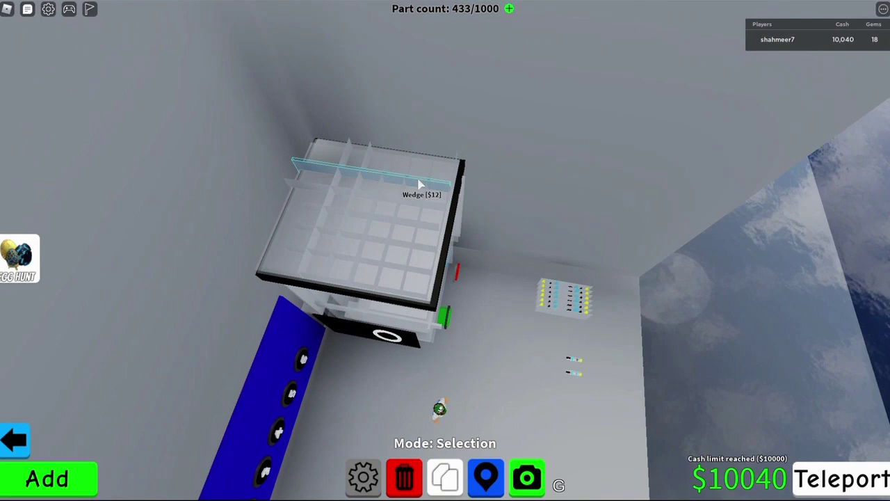
click(421, 201)
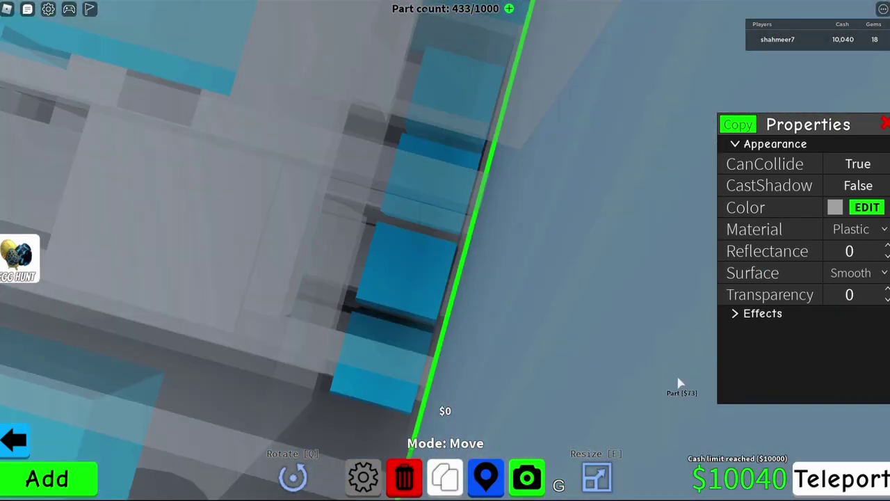
Close the part's properties and walk the avatar toward the blue button wall.
click(655, 368)
key(t)
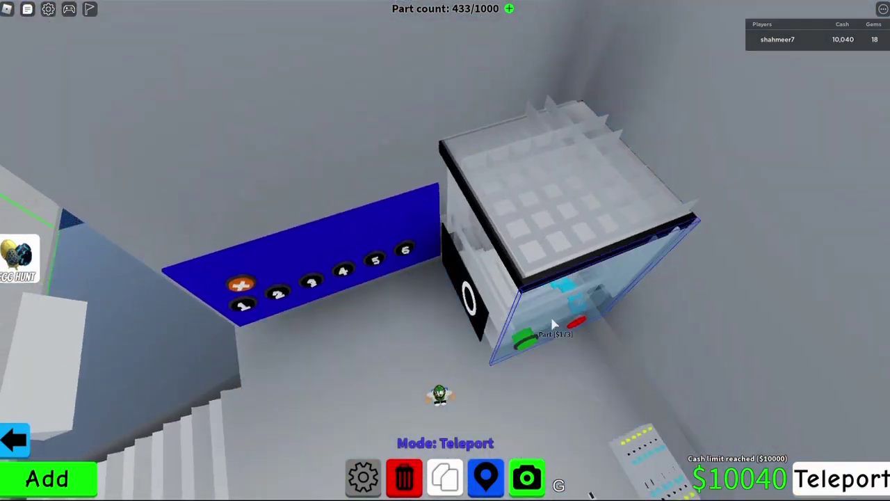
key(w)
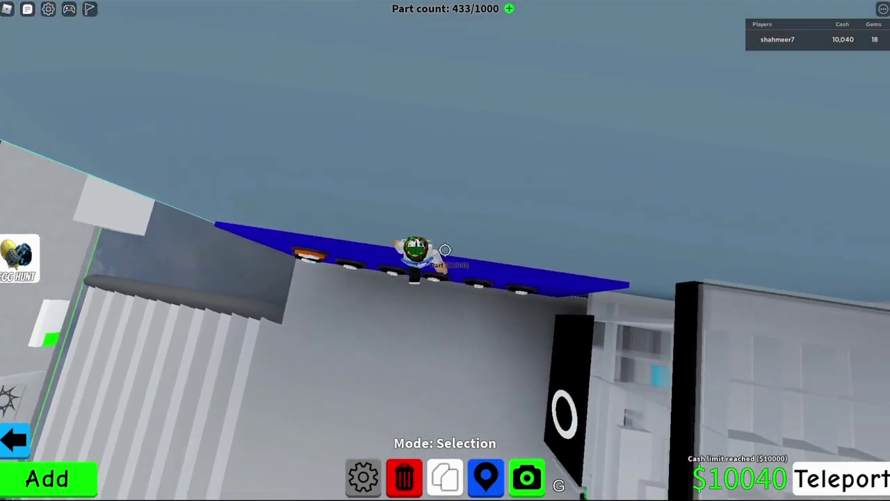
Walk the avatar off the building's edge, then teleport it back onto the build.
scroll(445, 250, down, 10)
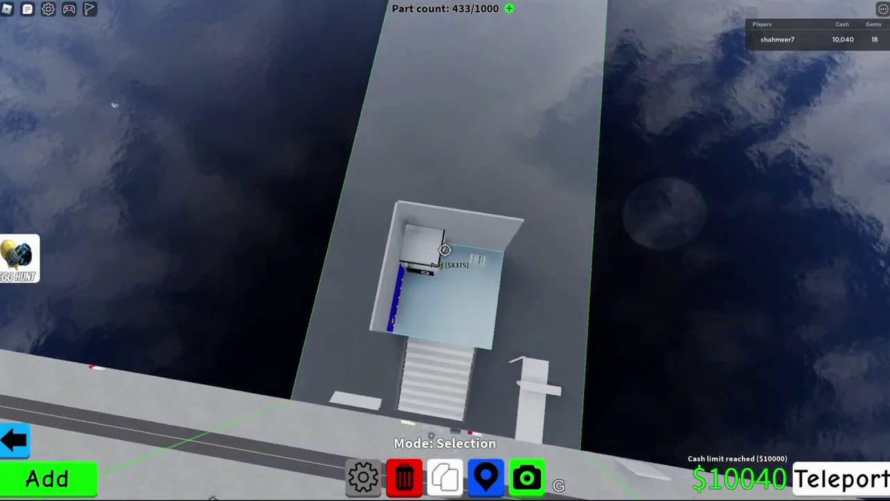
scroll(445, 250, up, 10)
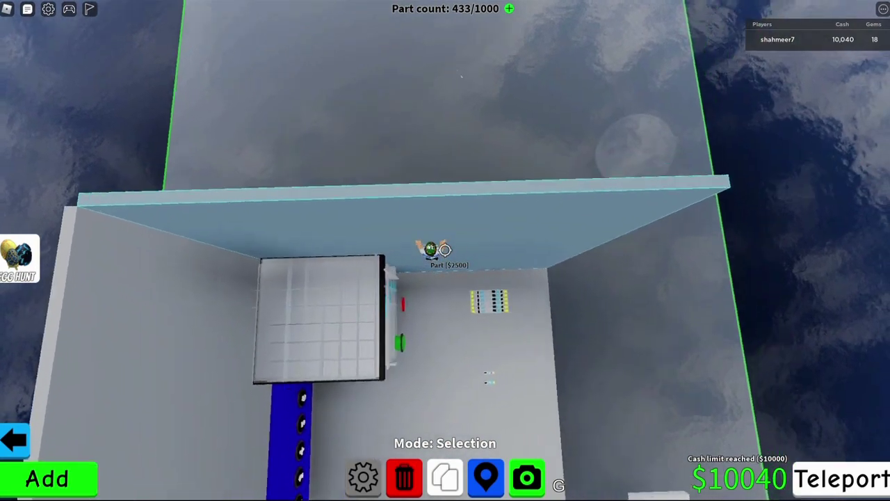
scroll(446, 250, up, 5)
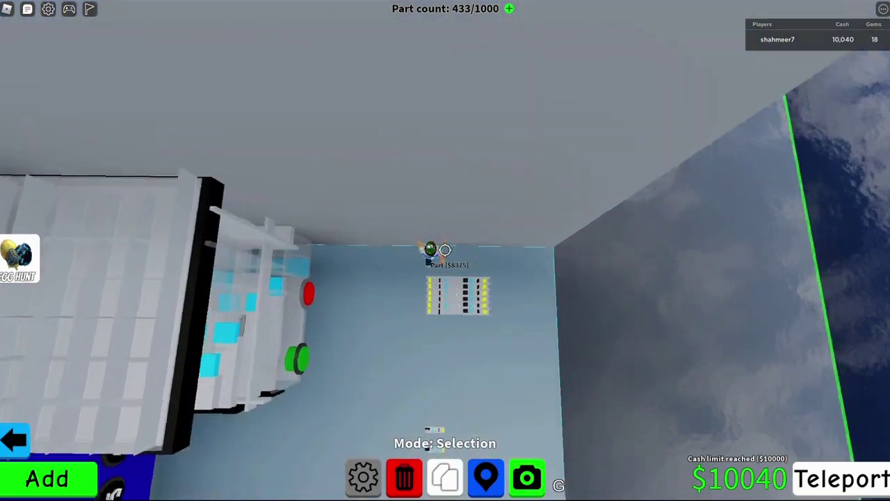
key(w)
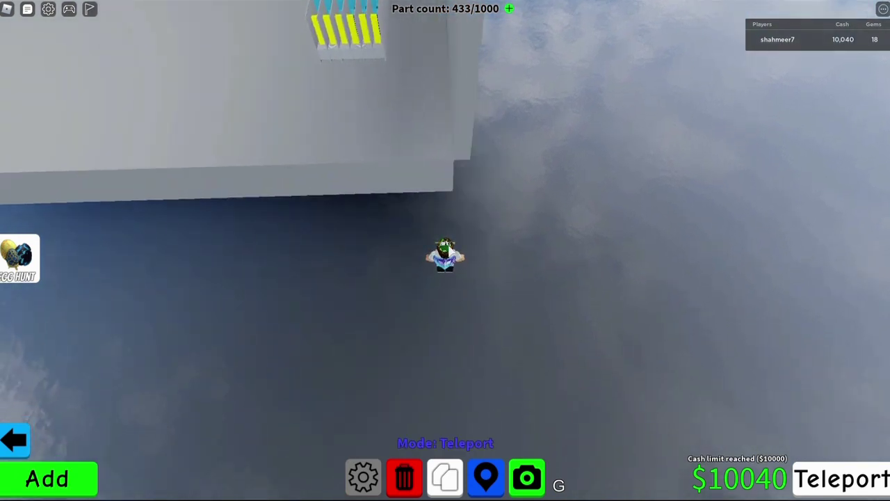
click(403, 179)
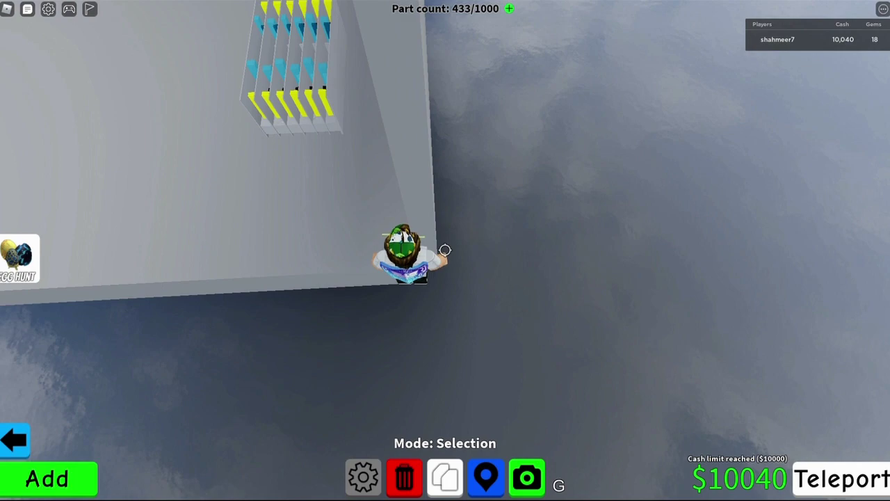
Step off the edge again and teleport back onto the building beside the room's wall.
key(w)
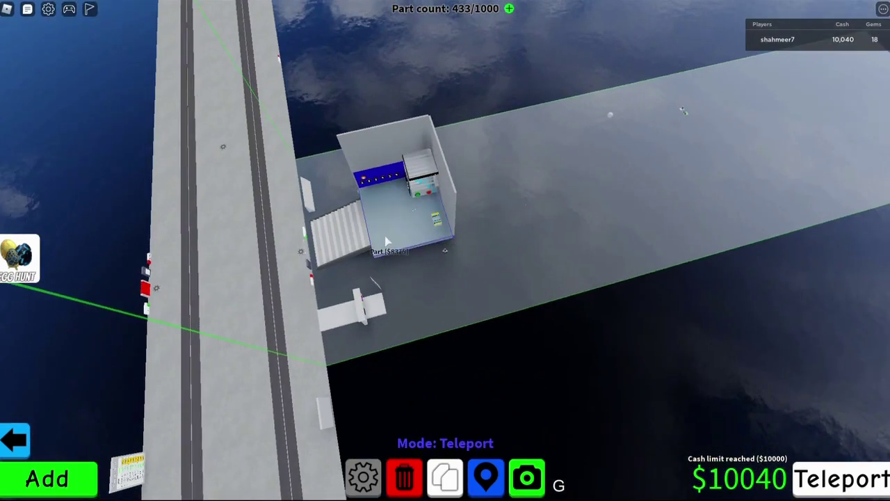
click(387, 240)
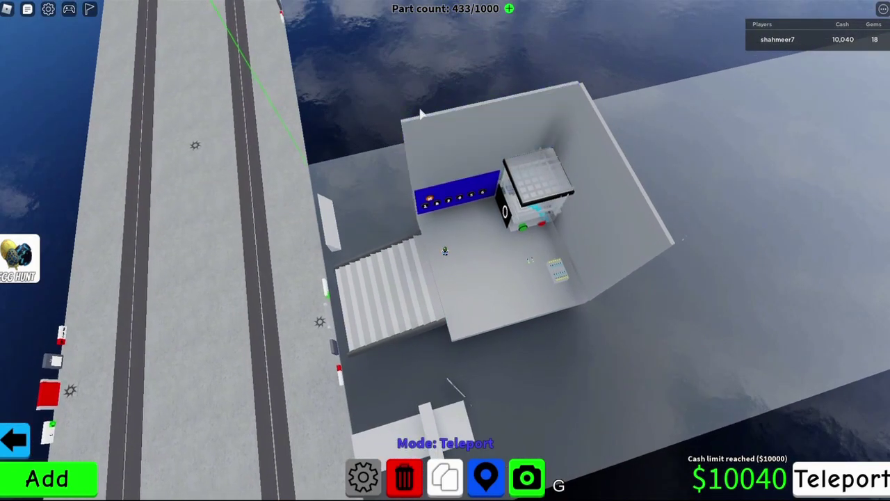
click(421, 114)
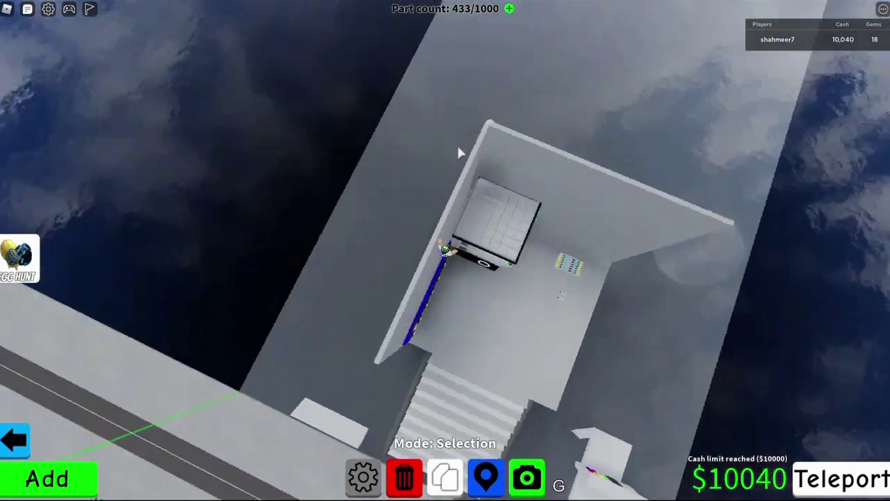
scroll(452, 156, up, 2)
click(432, 169)
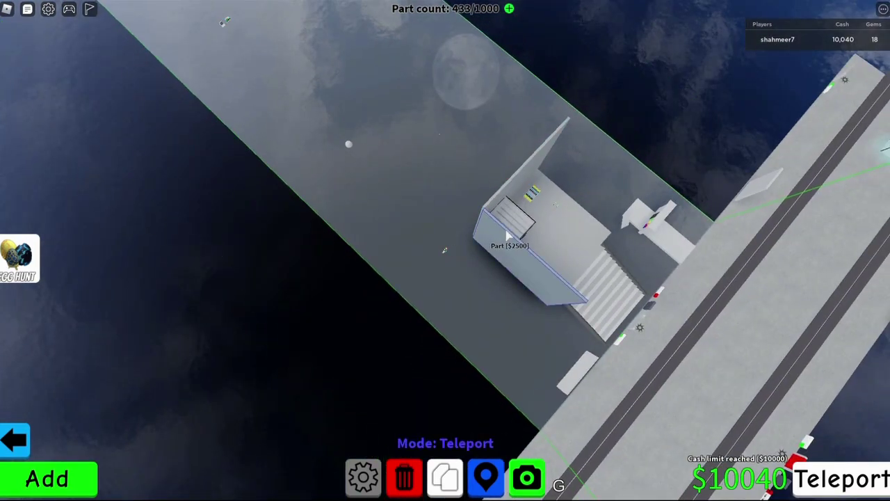
click(508, 236)
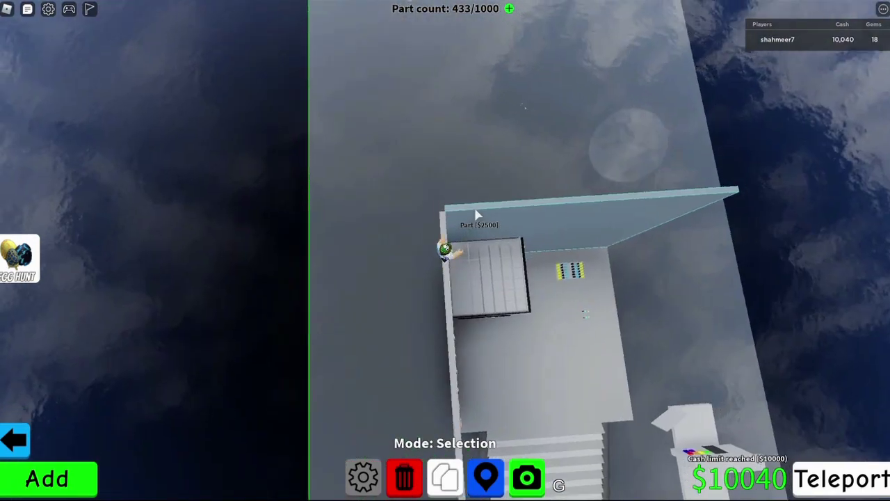
Walk along the room's left wall and swing the view toward the staircase and number panel.
key(w)
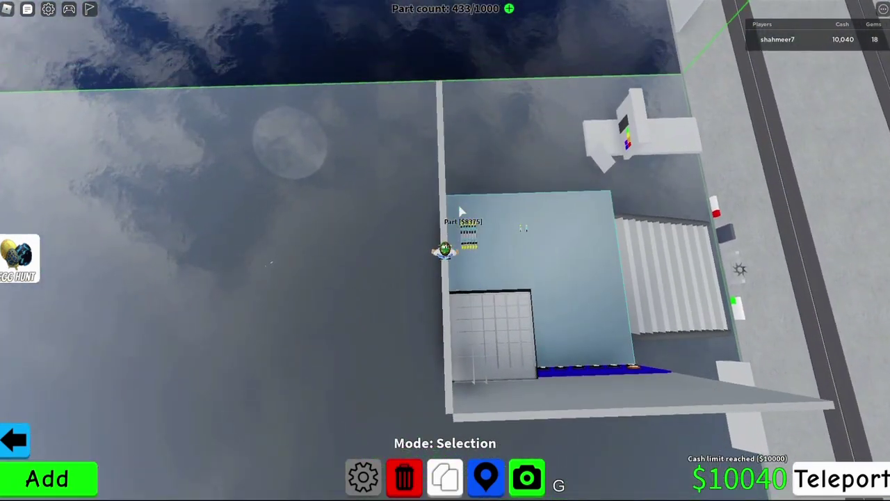
key(Right)
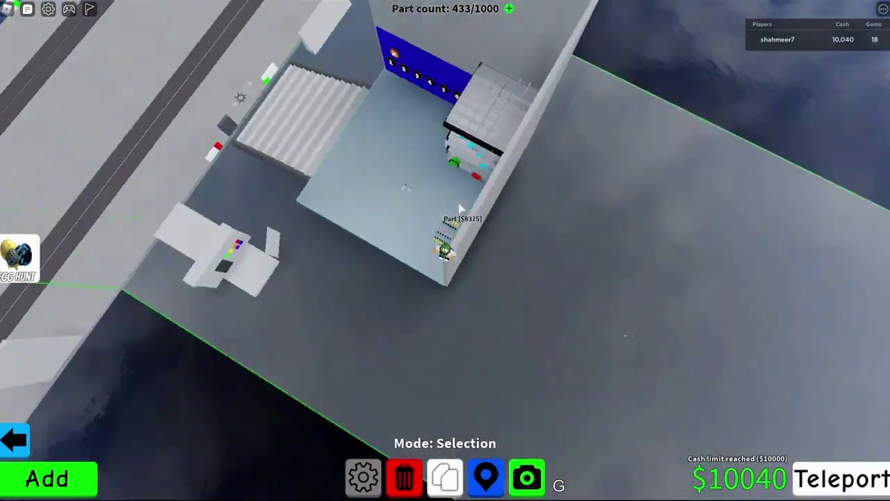
scroll(451, 208, up, 5)
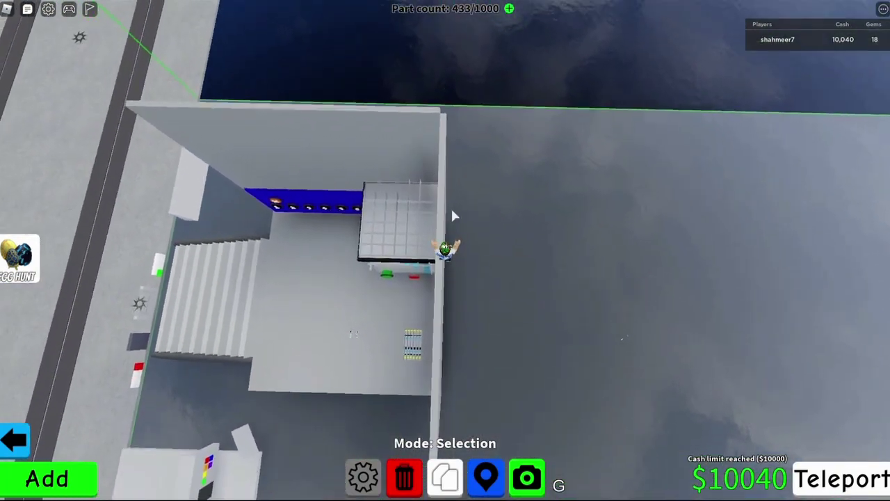
key(Left)
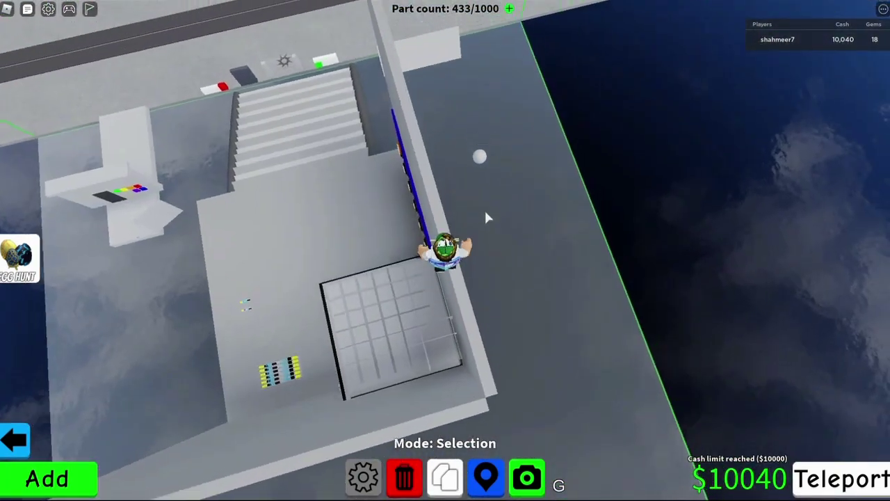
key(Right)
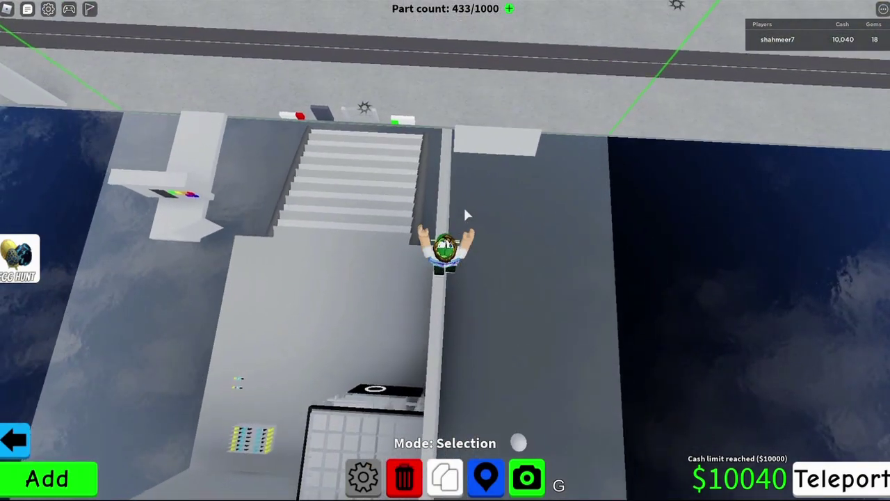
scroll(466, 215, up, 8)
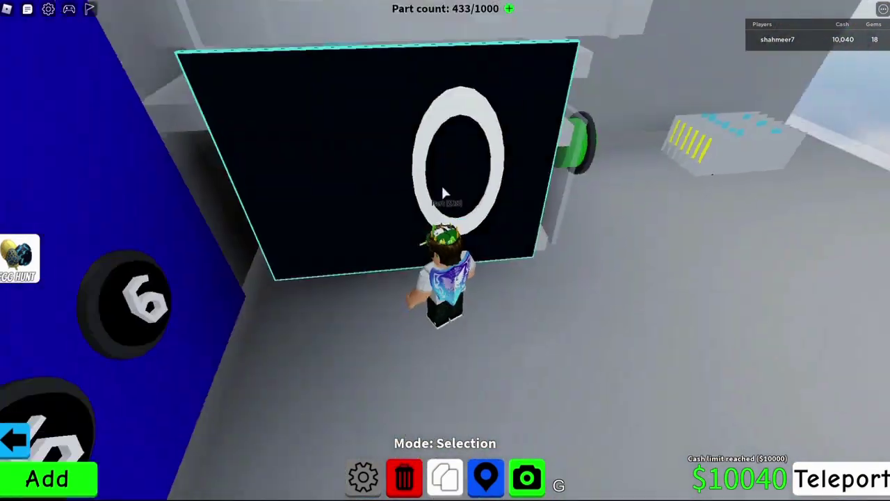
Look around the numbered wall and staircase, then climb the stairs onto the multiply pad.
key(Left)
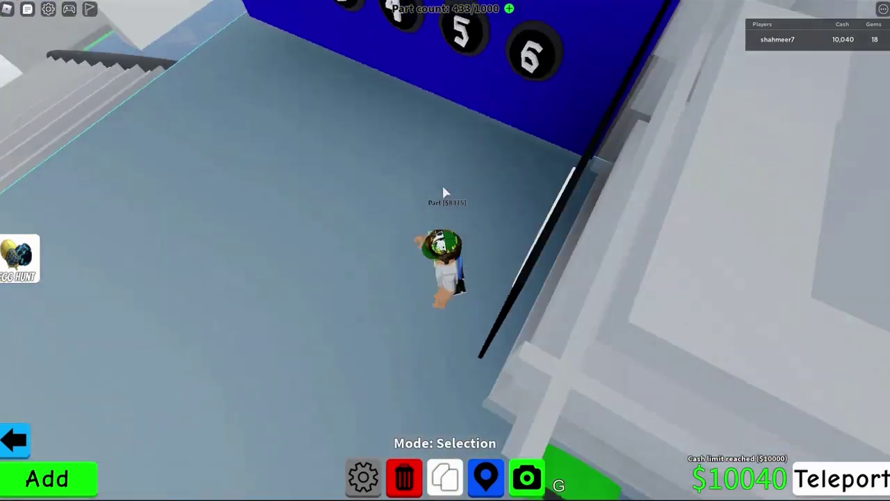
key(Right)
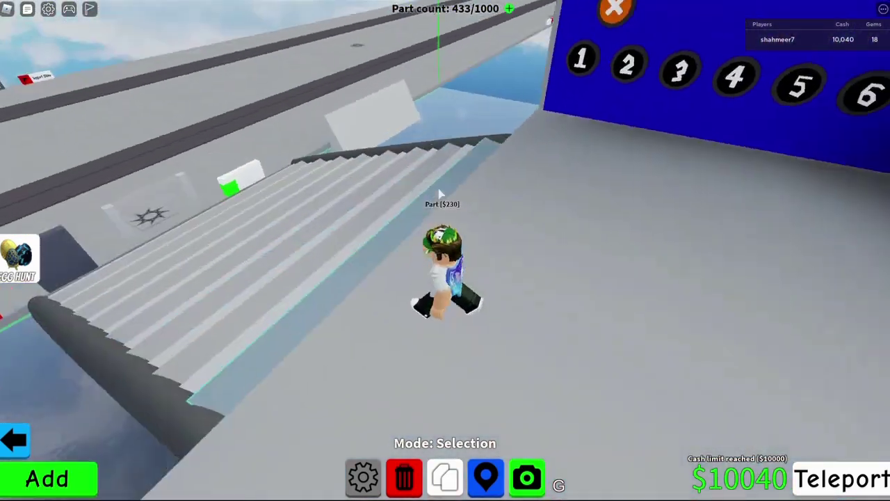
key(Left)
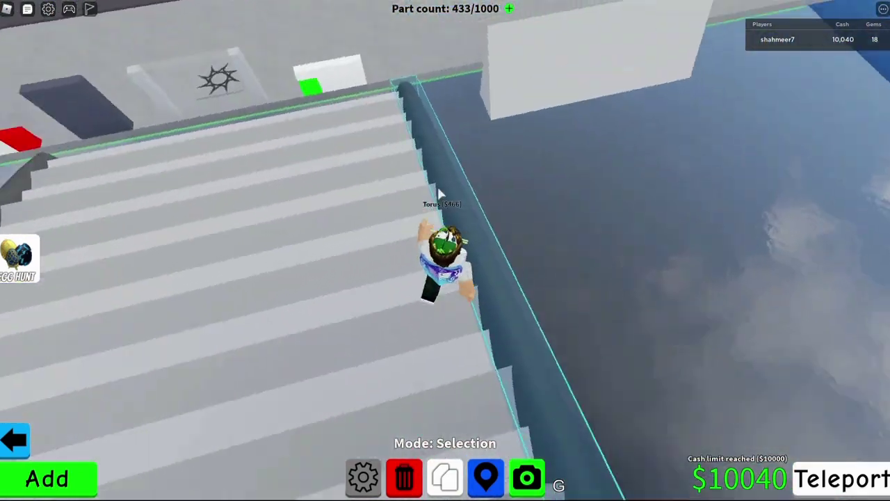
key(Left)
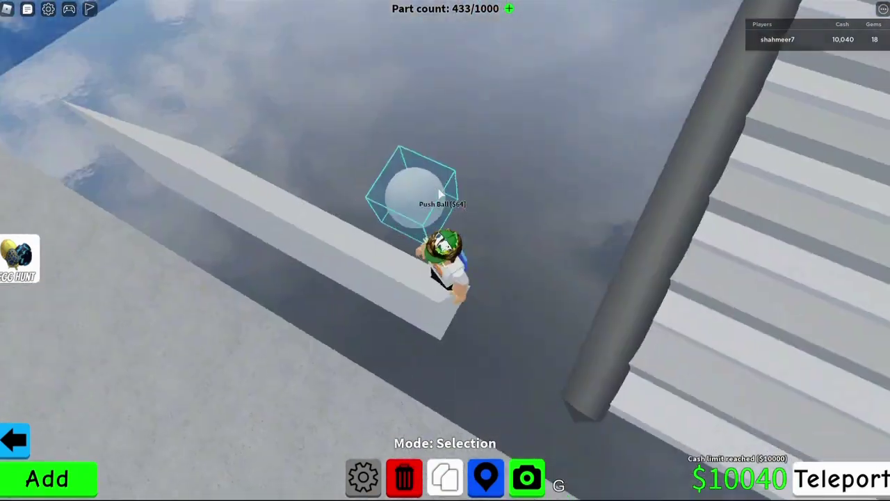
key(Right)
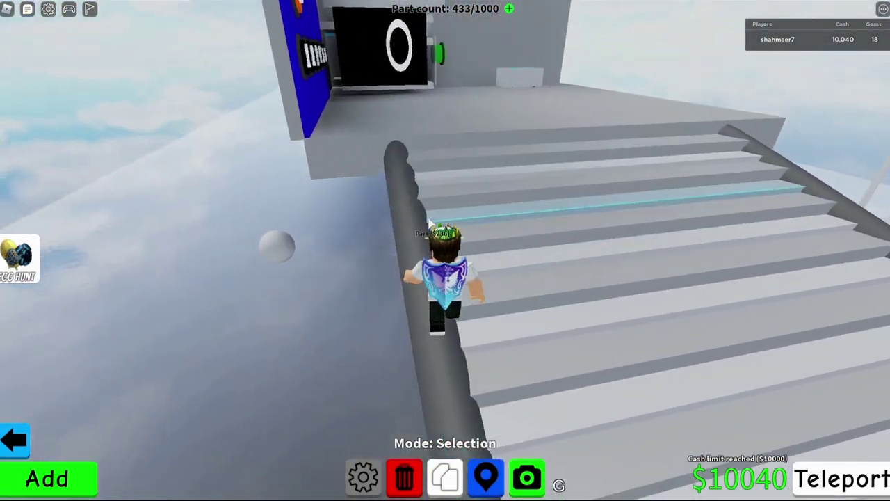
key(w)
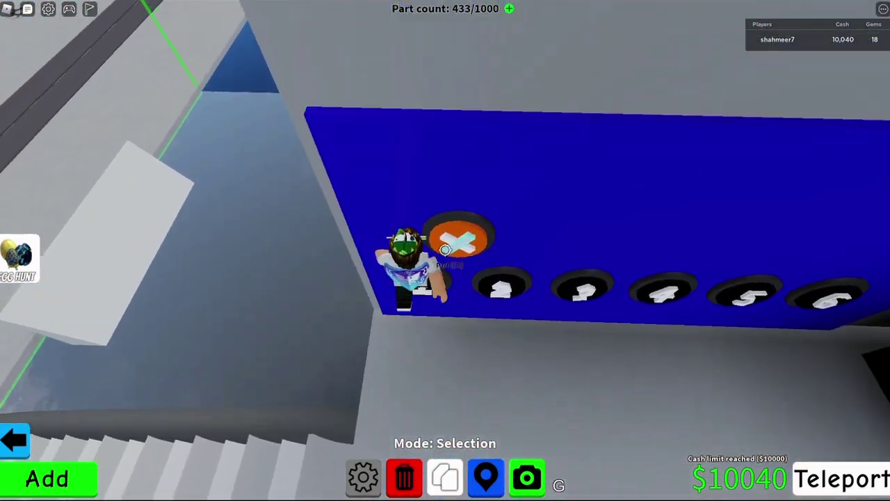
key(w)
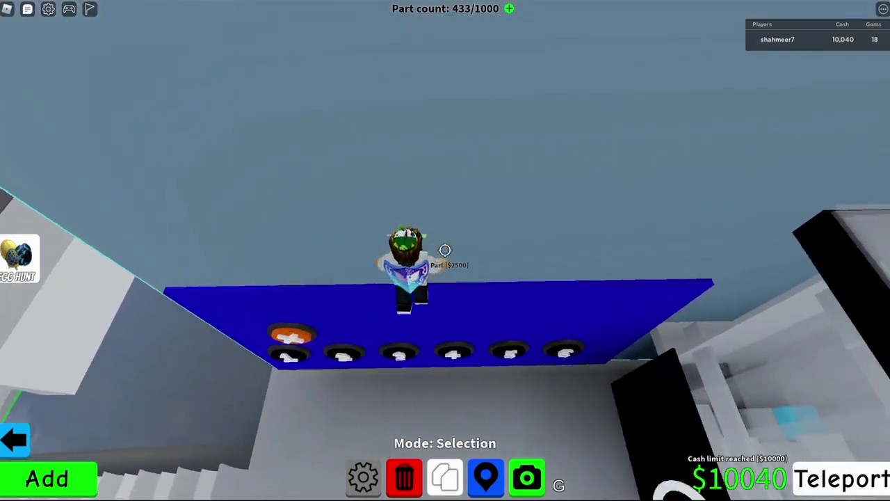
Walk from the pad across the ledge, drop to the lower floor and jump onto the white block.
scroll(445, 249, down, 10)
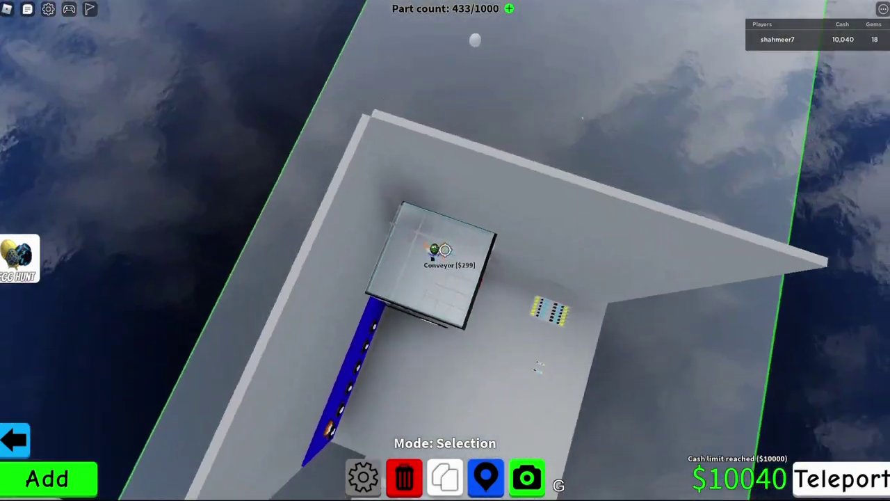
scroll(446, 249, up, 10)
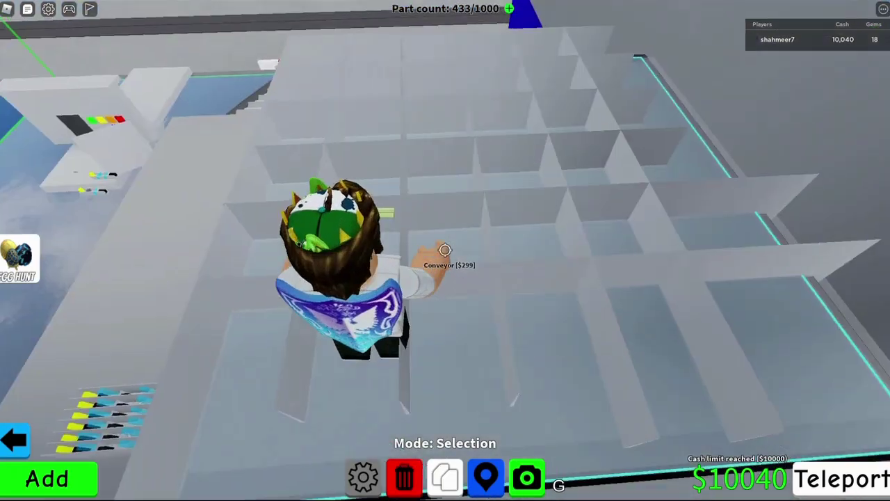
key(shift)
key(w)
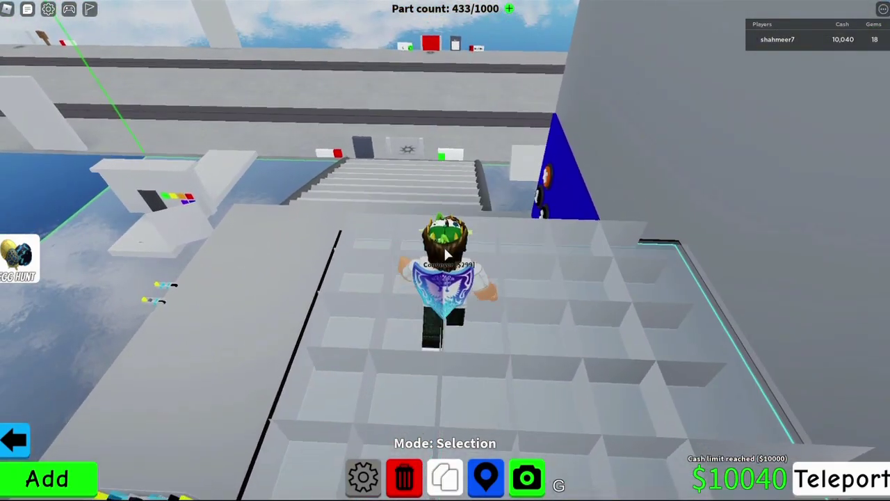
key(w)
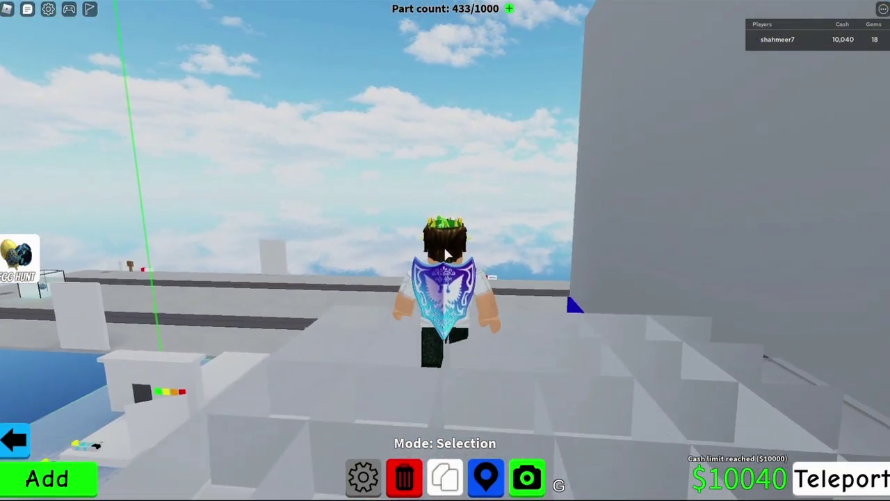
key(s)
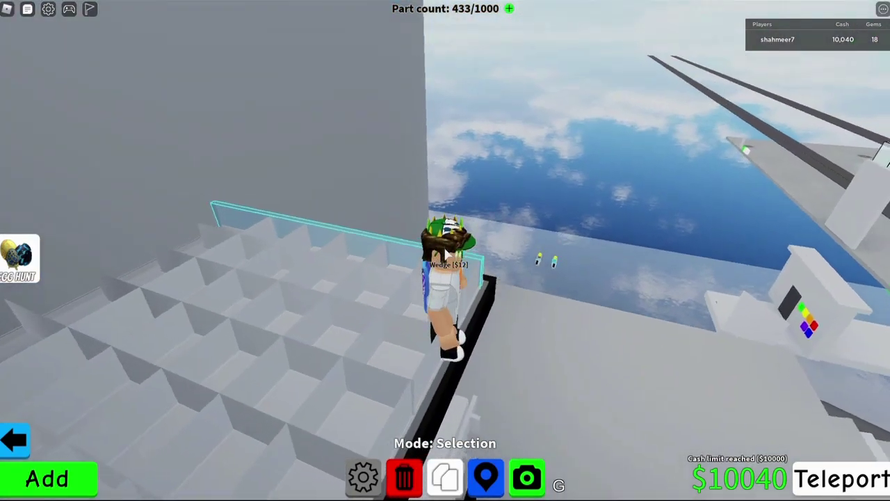
key(w)
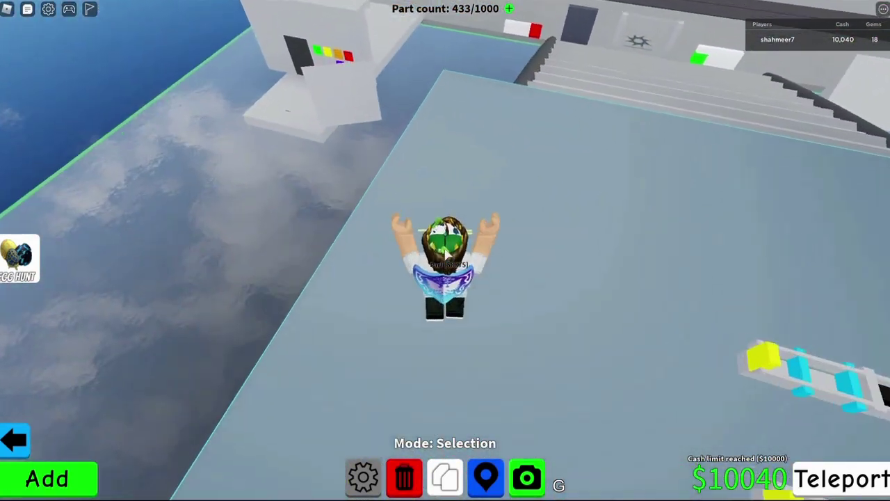
key(w)
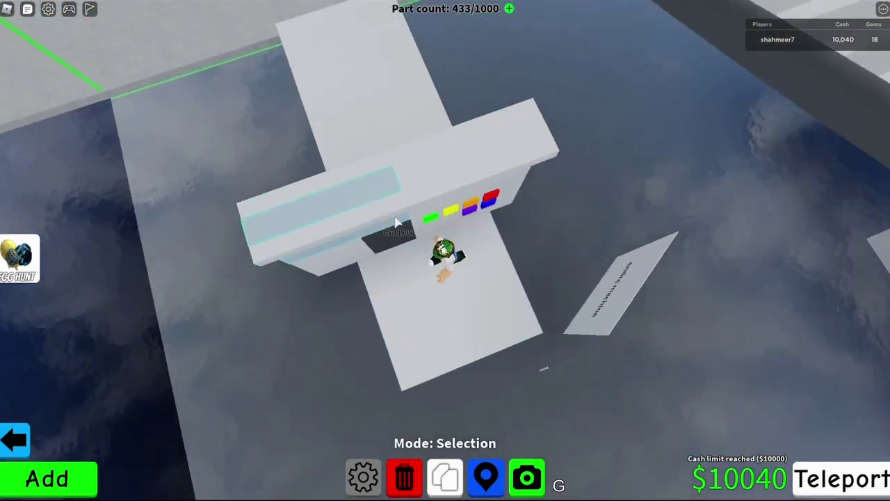
key(space)
Step onto the plate, then teleport the avatar onto the wall top and another spot.
key(w)
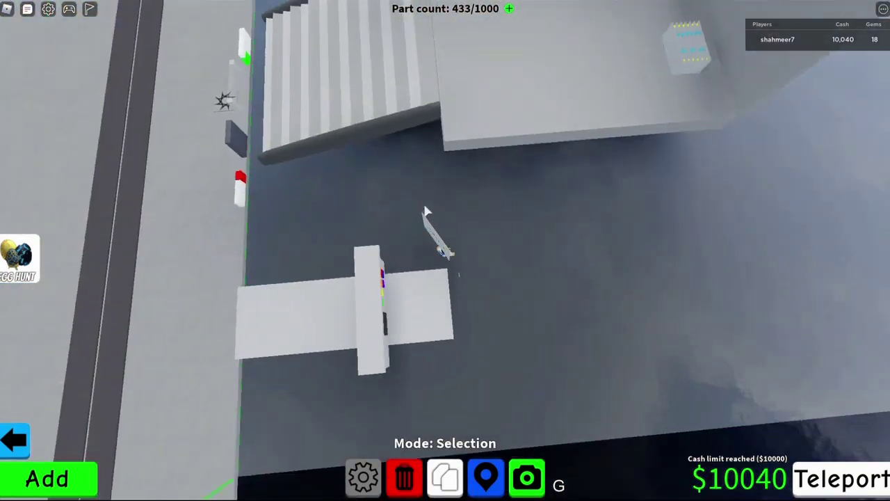
scroll(553, 139, down, 5)
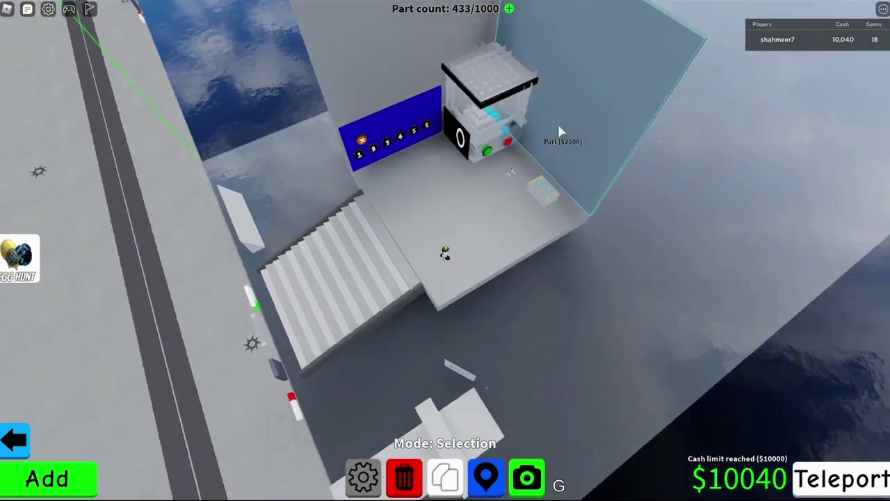
scroll(467, 159, up, 3)
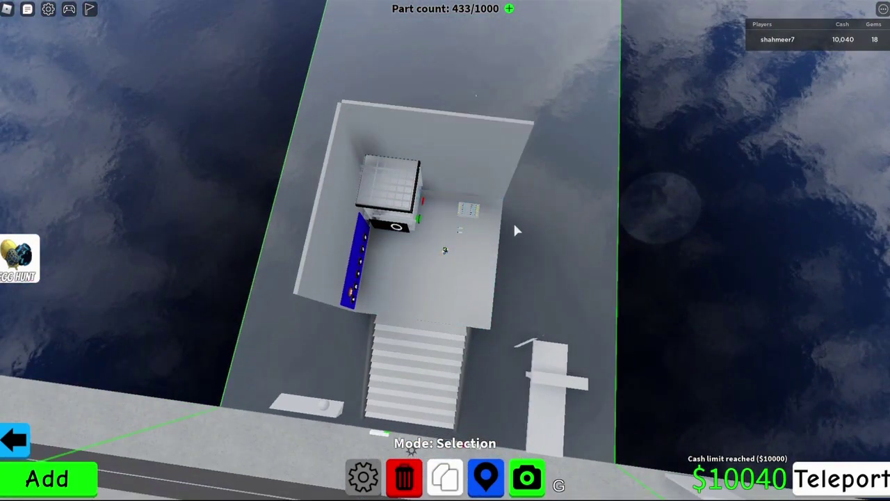
scroll(518, 223, up, 3)
scroll(515, 174, down, 4)
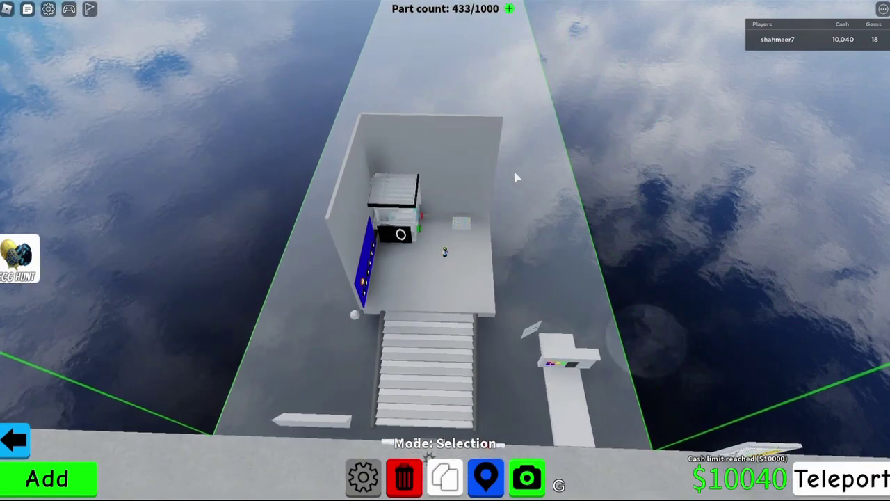
scroll(504, 146, up, 3)
scroll(473, 133, down, 1)
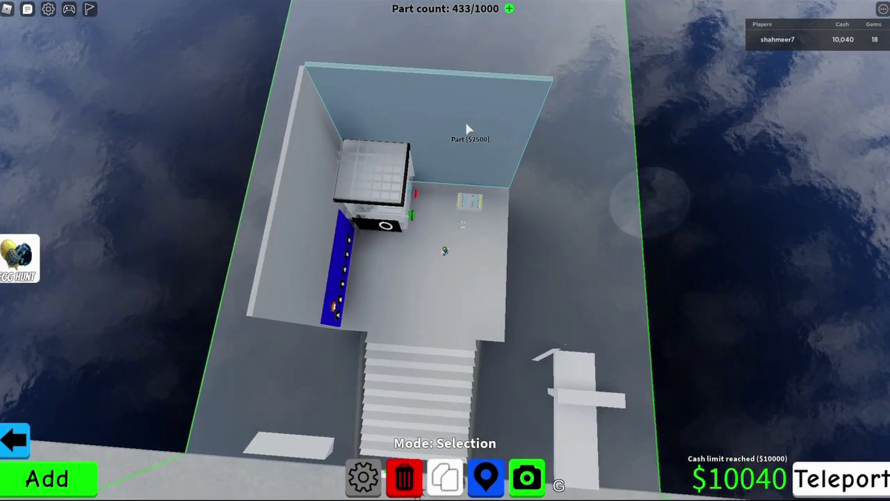
click(422, 78)
key(t)
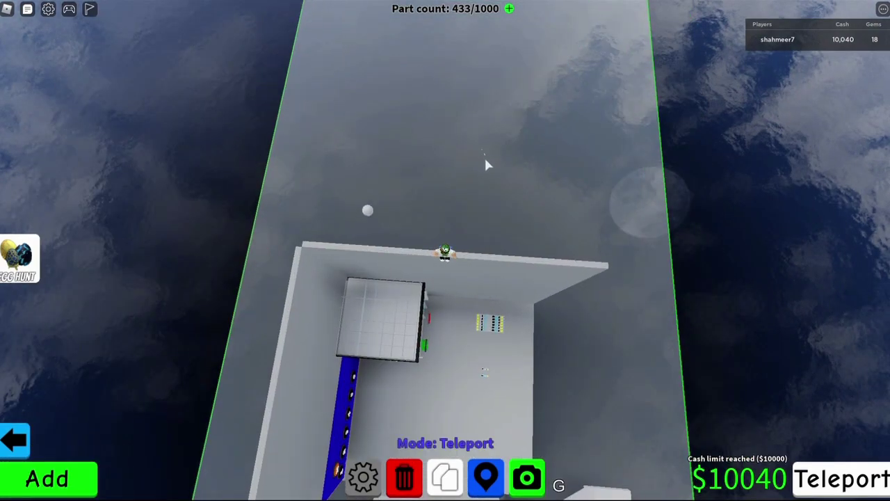
click(487, 160)
Teleport the avatar onto the room platform, then onto the blue wall by the machine.
scroll(503, 167, up, 5)
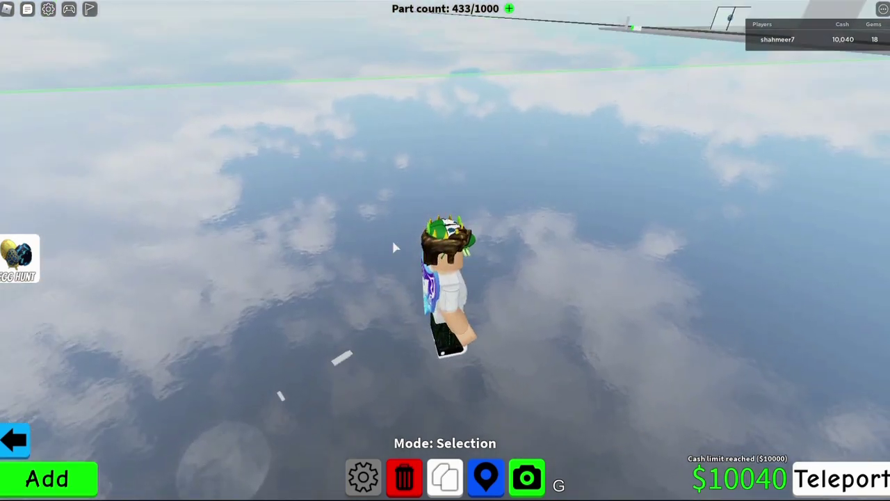
scroll(369, 348, down, 10)
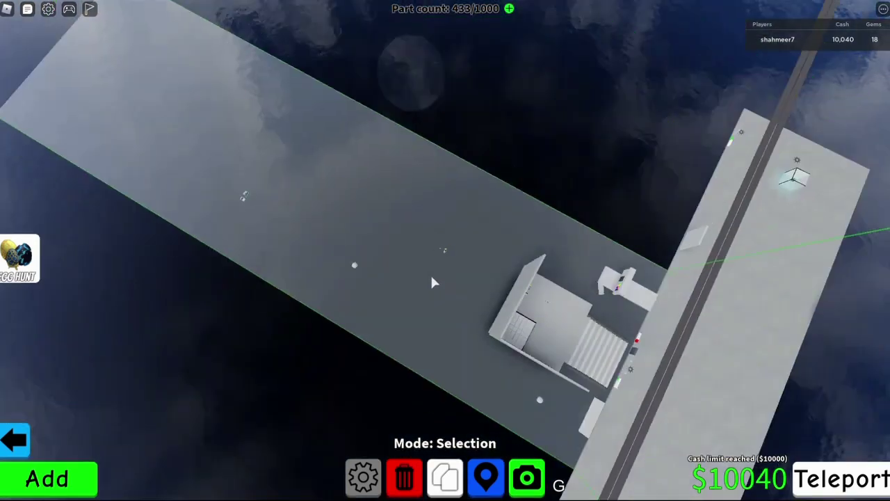
key(t)
click(529, 297)
scroll(529, 298, up, 10)
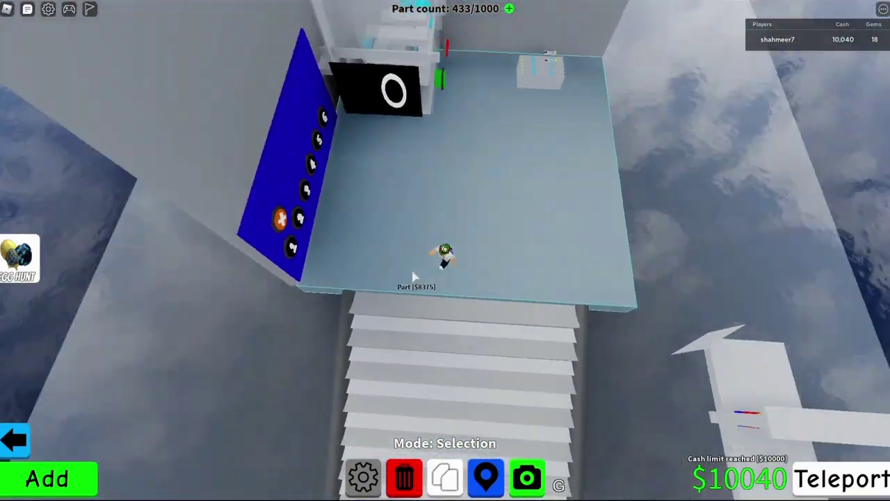
scroll(435, 231, down, 3)
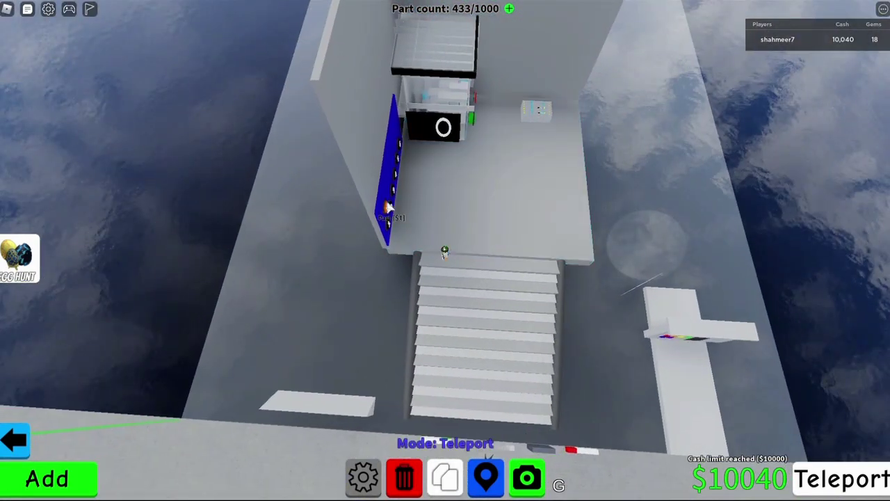
click(377, 201)
scroll(445, 229, up, 5)
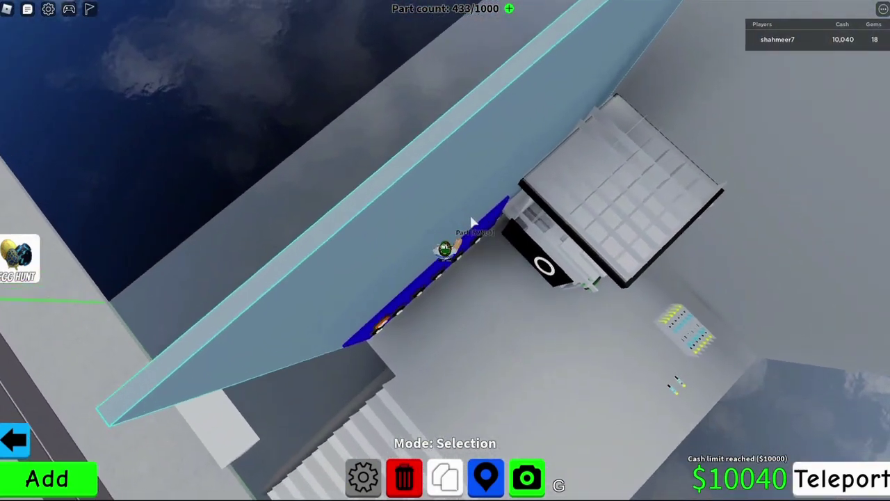
Orbit the camera toward the blue wall and stairs, zooming in and out around the avatar.
key(Left)
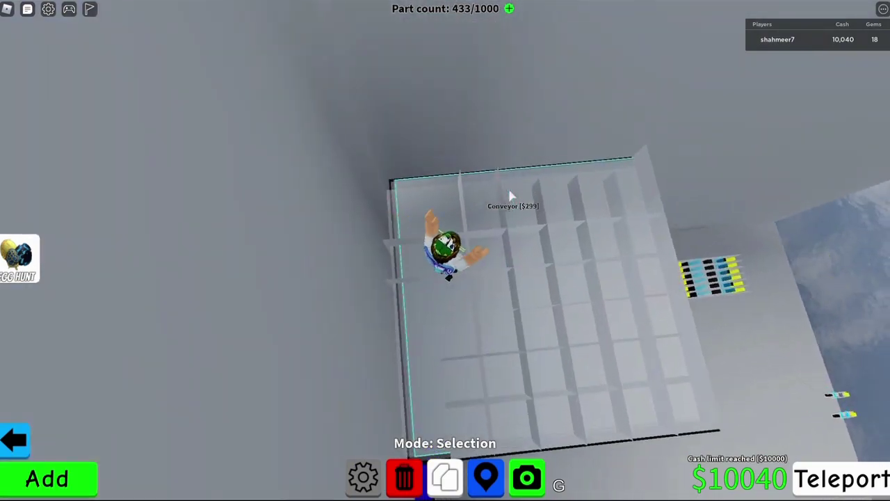
key(Left)
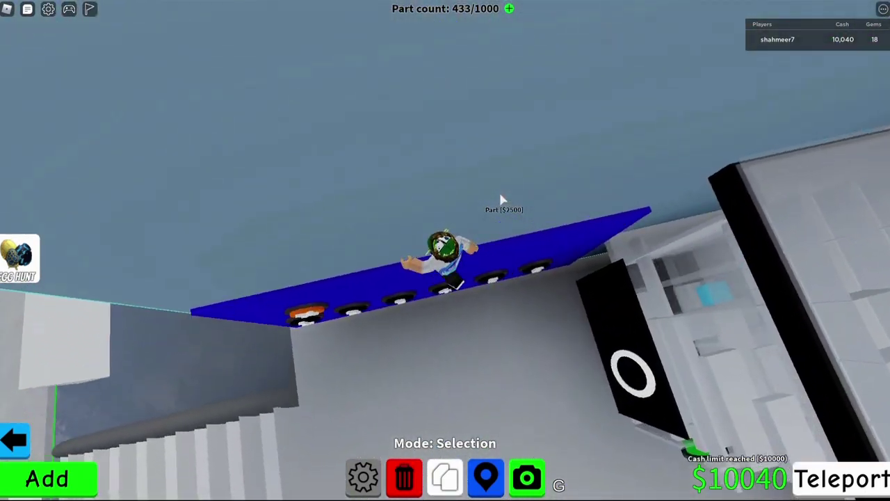
key(Left)
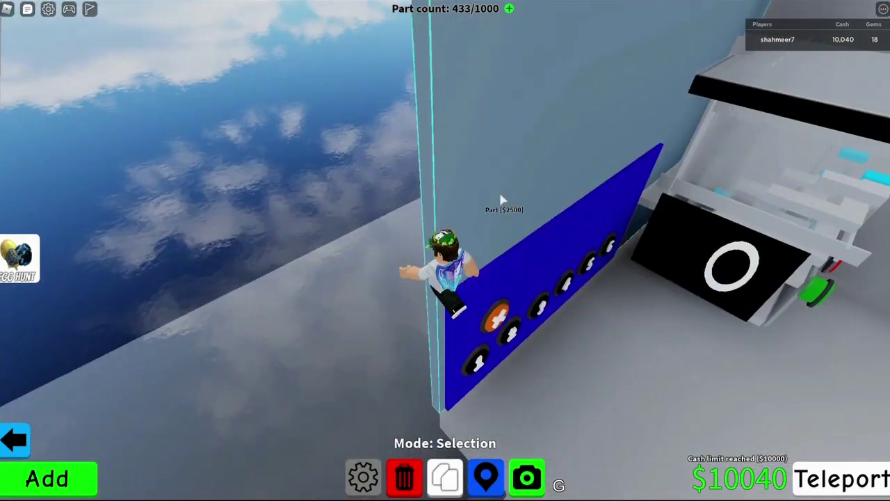
key(Left)
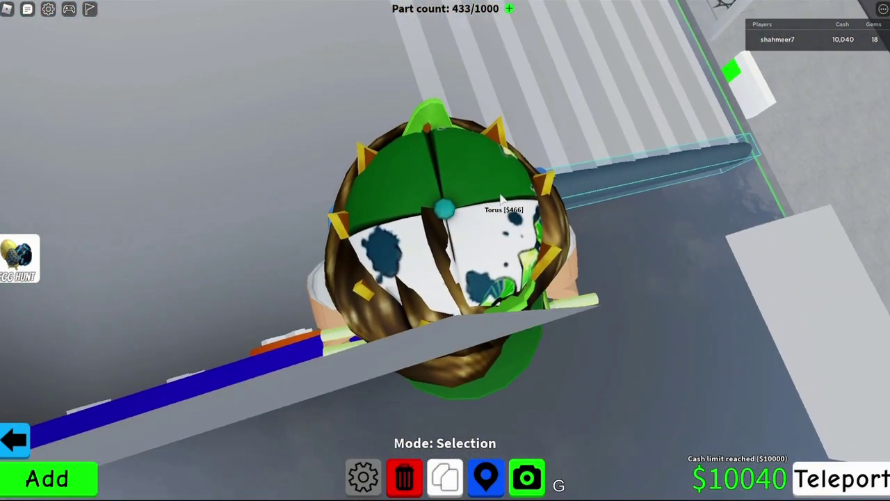
scroll(502, 198, down, 5)
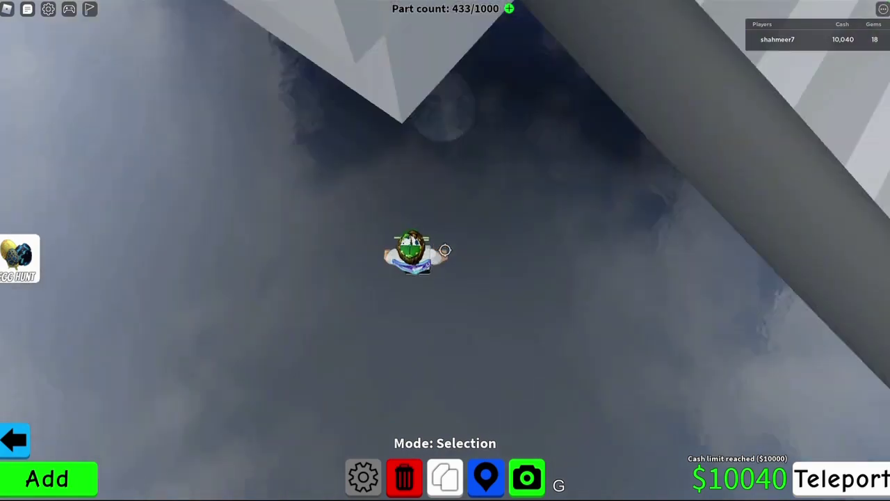
scroll(445, 249, down, 5)
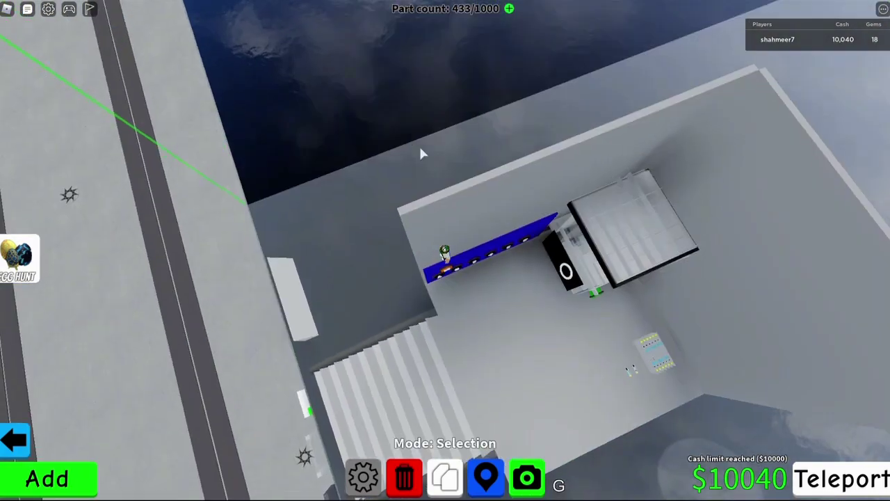
scroll(421, 153, up, 5)
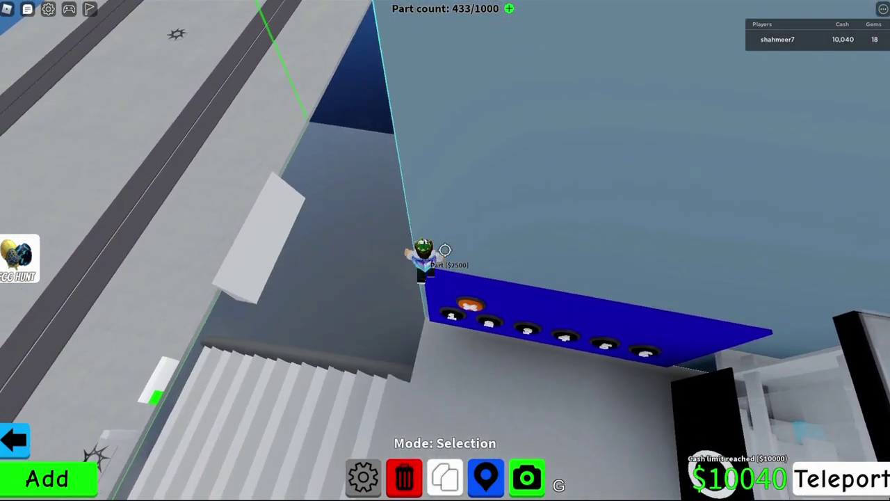
scroll(446, 250, up, 2)
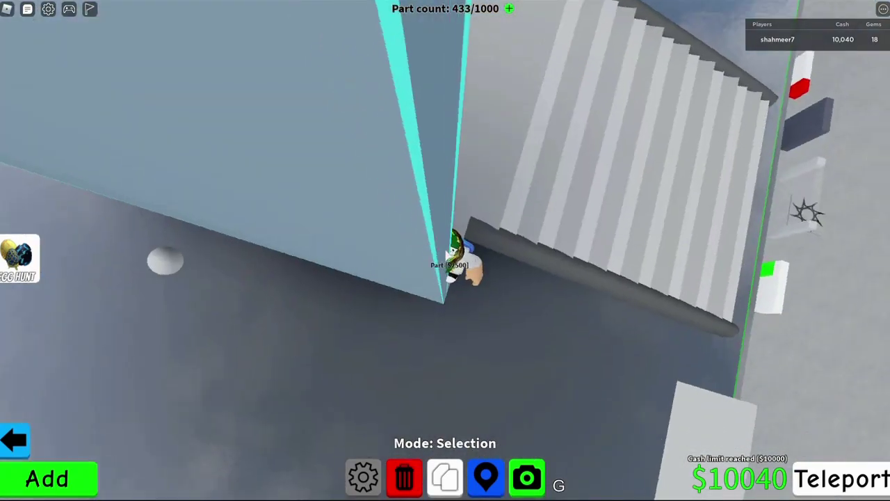
scroll(446, 258, up, 4)
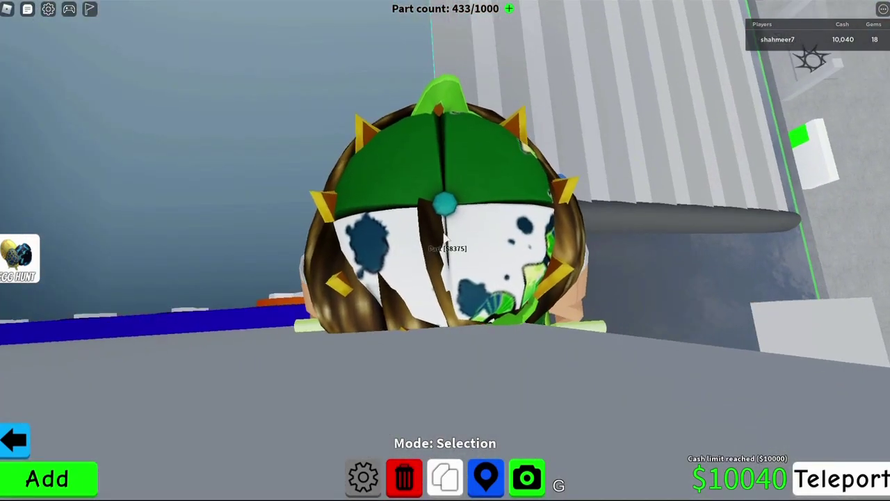
scroll(446, 240, down, 6)
scroll(445, 250, up, 4)
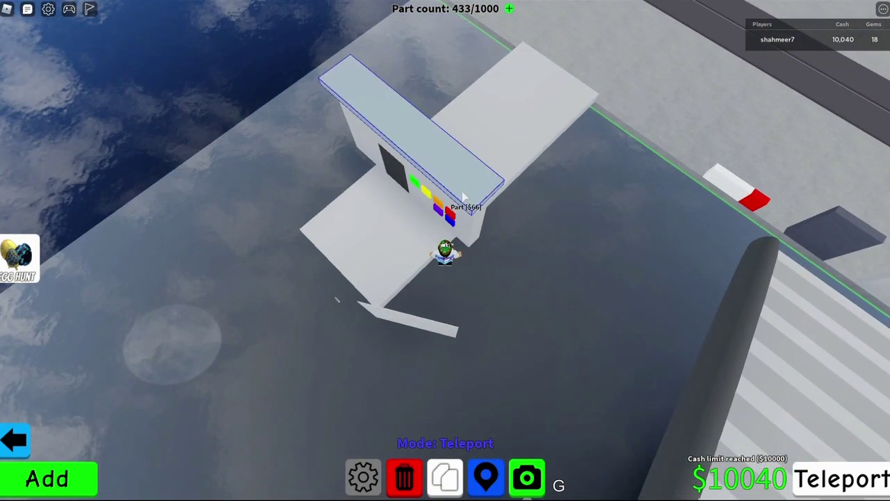
click(464, 198)
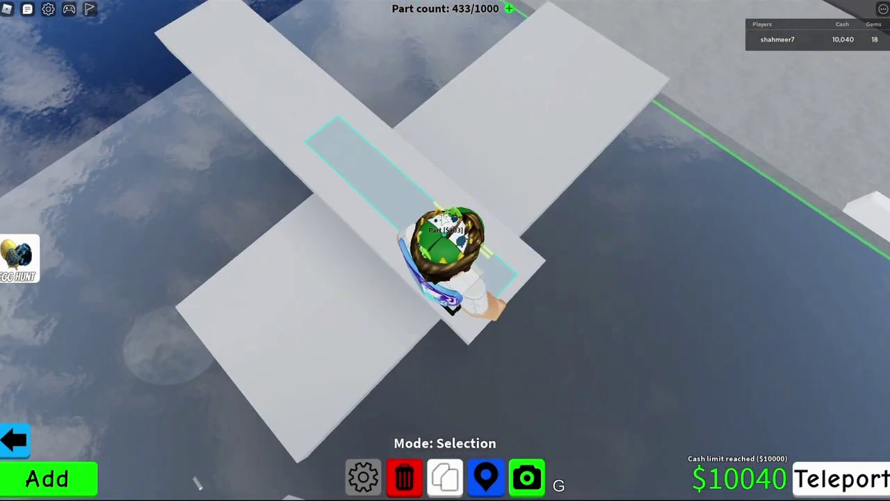